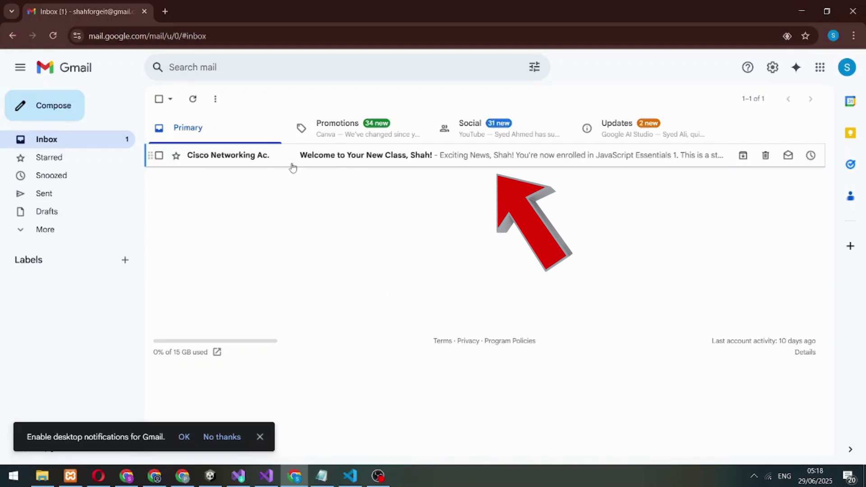
Open the Cisco Networking Academy welcome email about JavaScript Essentials 1 and read through it
{"action": "left_click", "coordinate": [333, 155]}
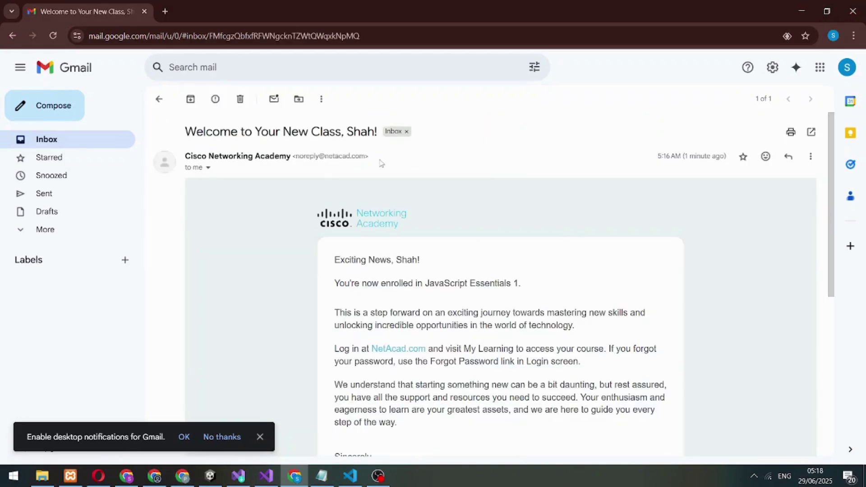
{"action": "scroll", "coordinate": [483, 259], "scroll_direction": "down", "scroll_amount": 3}
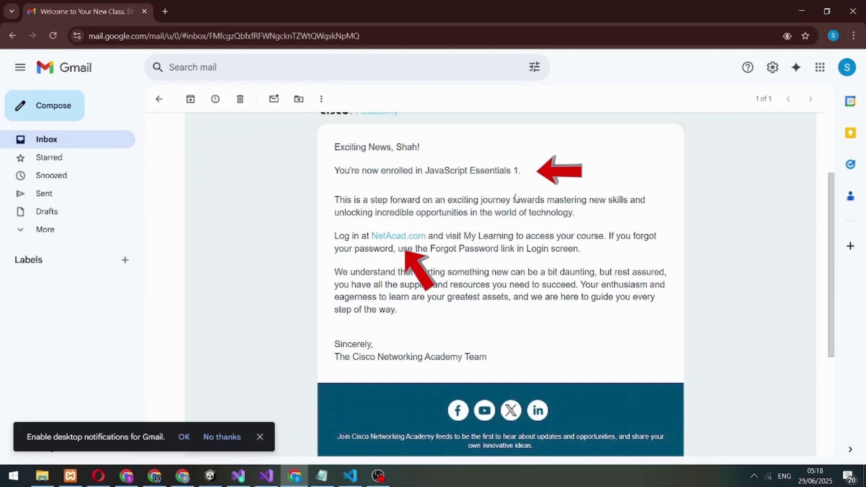
{"action": "scroll", "coordinate": [447, 261], "scroll_direction": "up", "scroll_amount": 1}
{"action": "scroll", "coordinate": [462, 193], "scroll_direction": "down", "scroll_amount": 1}
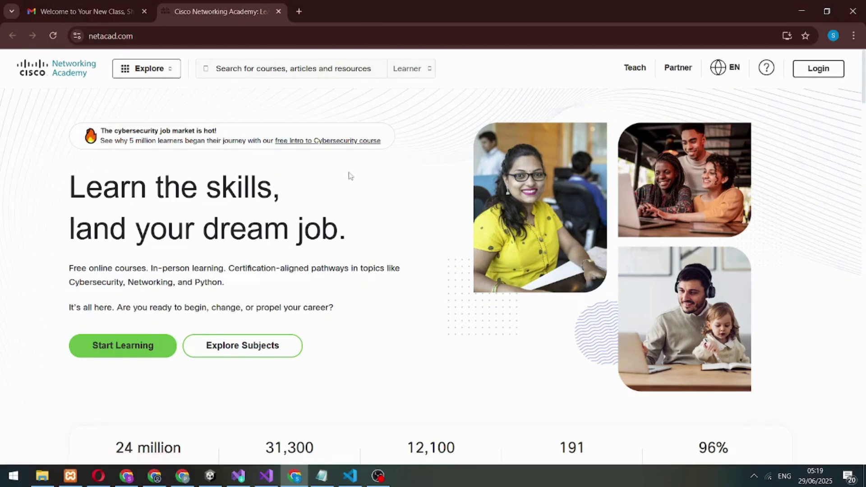
Preview the NetAcad home page at 320 px width in the DevTools device toolbar and scroll through it
{"action": "key", "text": "ctrl+shift+i"}
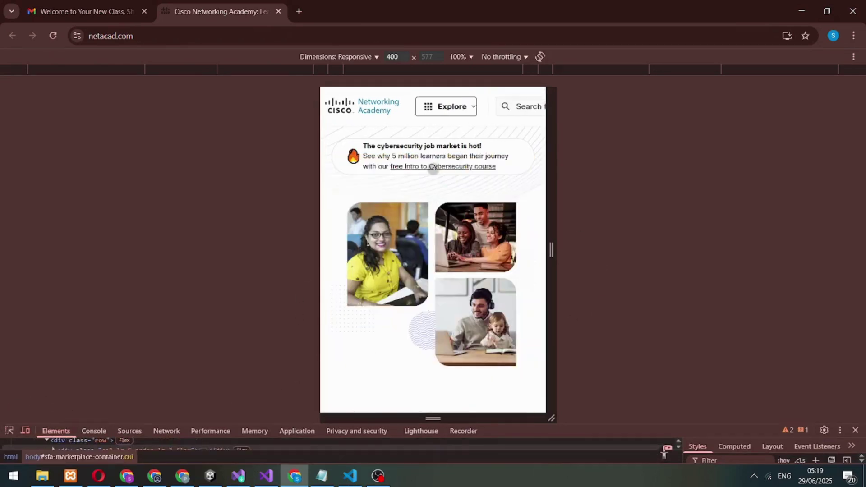
{"action": "left_click", "coordinate": [416, 73]}
{"action": "scroll", "coordinate": [404, 277], "scroll_direction": "down", "scroll_amount": 1}
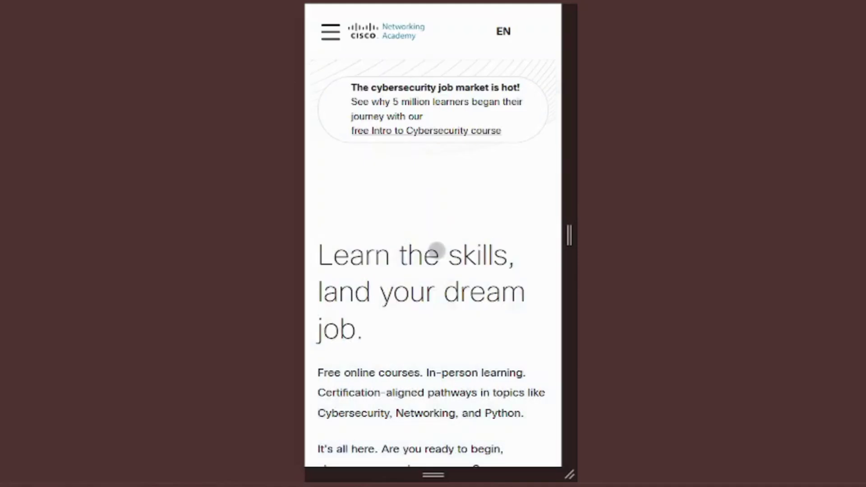
{"action": "scroll", "coordinate": [431, 295], "scroll_direction": "down", "scroll_amount": 10}
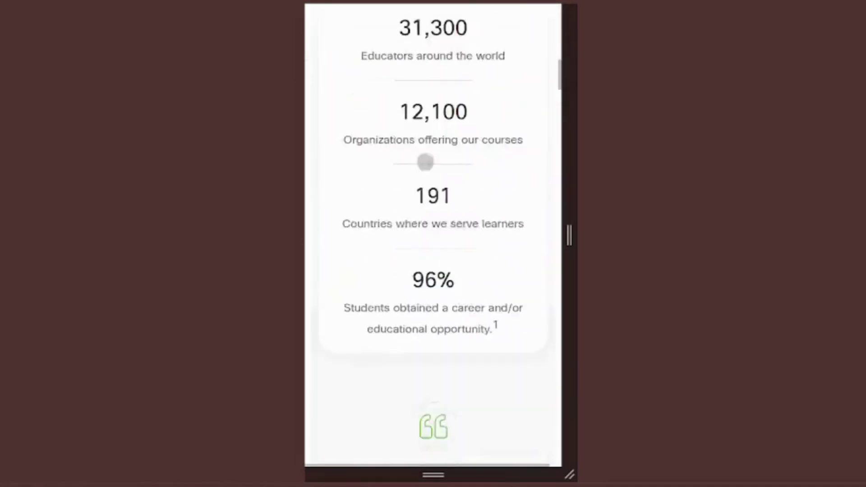
{"action": "scroll", "coordinate": [398, 286], "scroll_direction": "up", "scroll_amount": 5}
{"action": "scroll", "coordinate": [426, 119], "scroll_direction": "up", "scroll_amount": 10}
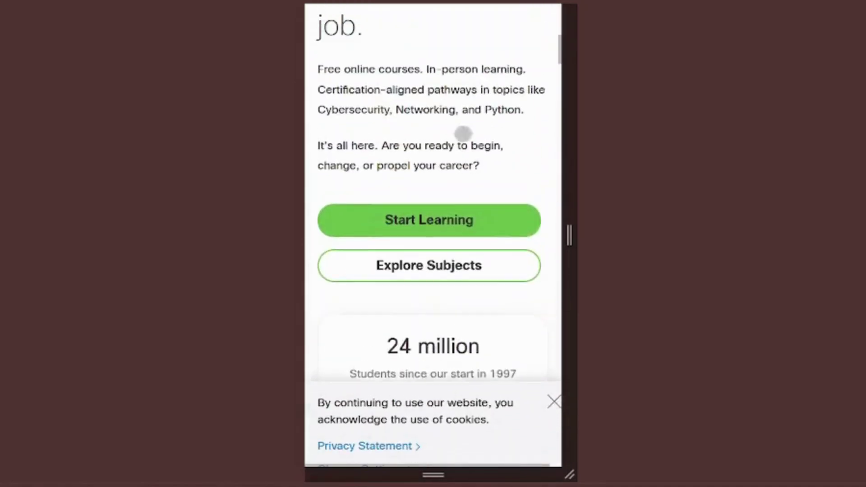
{"action": "scroll", "coordinate": [451, 119], "scroll_direction": "up", "scroll_amount": 3}
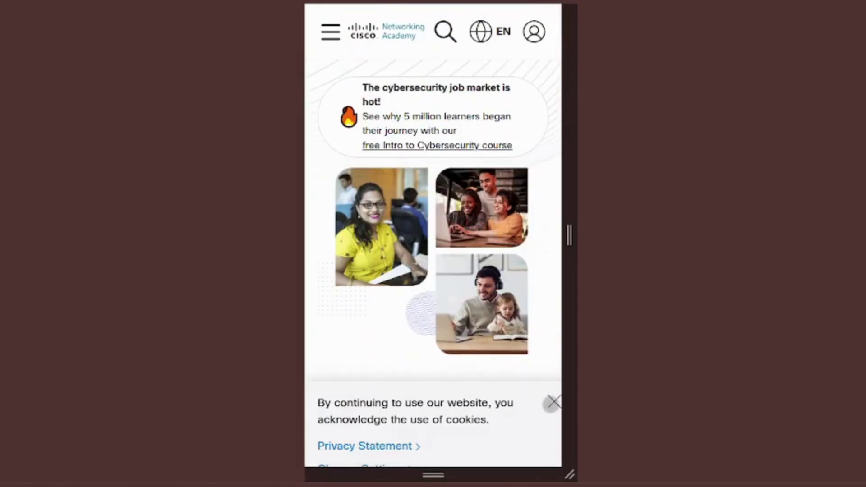
Dismiss the cookie notice and go to the login page through the navigation menu
{"action": "left_click", "coordinate": [553, 403]}
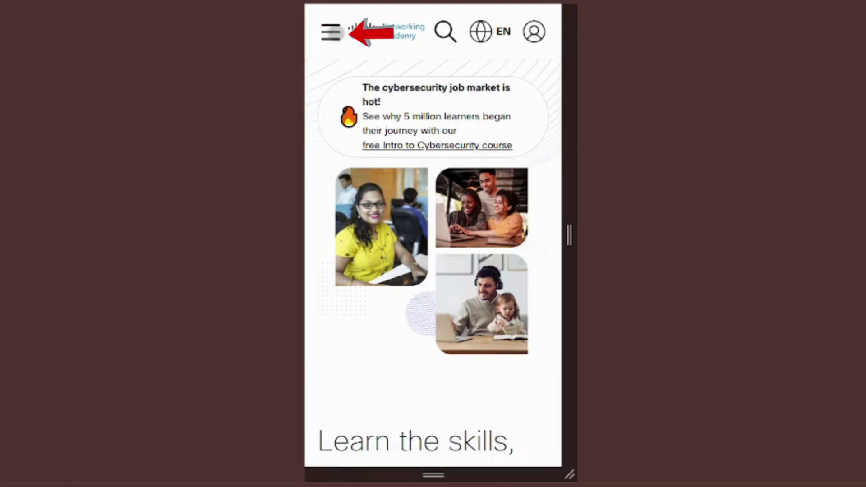
{"action": "left_click", "coordinate": [331, 32]}
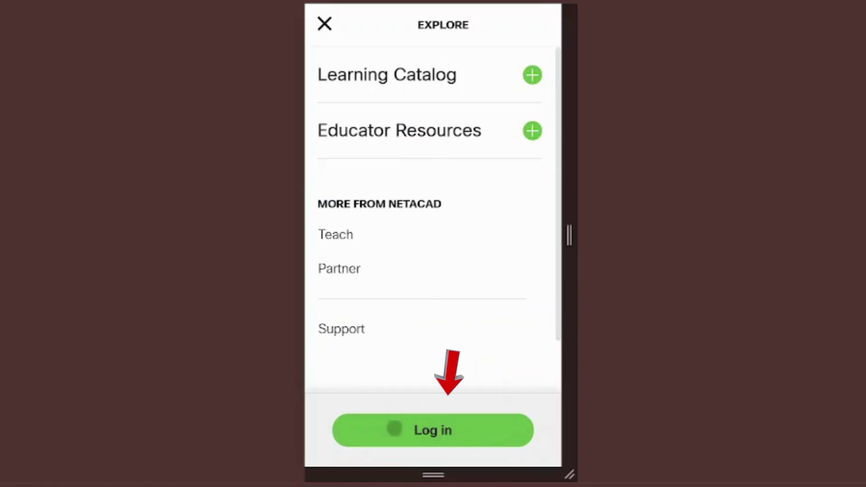
{"action": "left_click", "coordinate": [444, 432]}
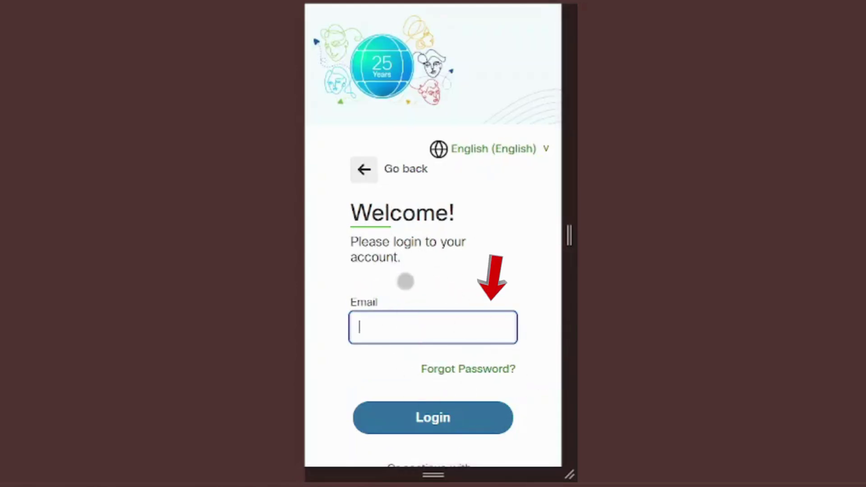
Scroll the login page, focus the email field and dismiss the saved-password suggestions
{"action": "scroll", "coordinate": [413, 190], "scroll_direction": "down", "scroll_amount": 5}
{"action": "scroll", "coordinate": [411, 202], "scroll_direction": "up", "scroll_amount": 5}
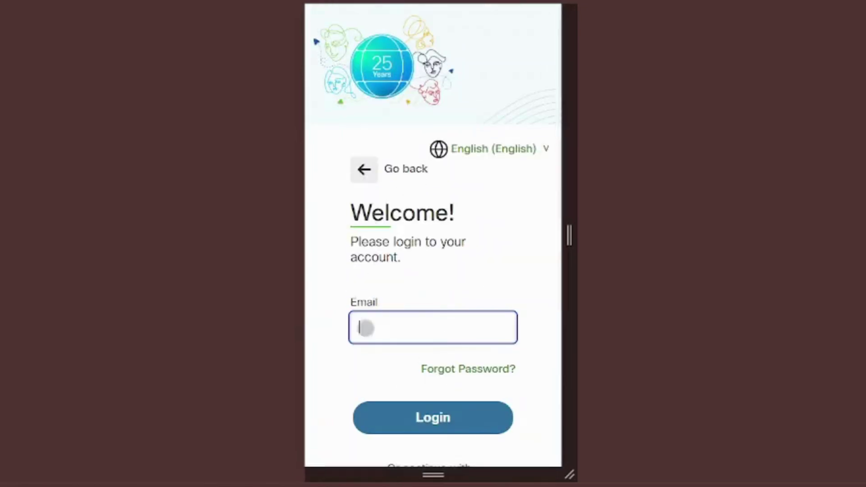
{"action": "scroll", "coordinate": [405, 176], "scroll_direction": "down", "scroll_amount": 4}
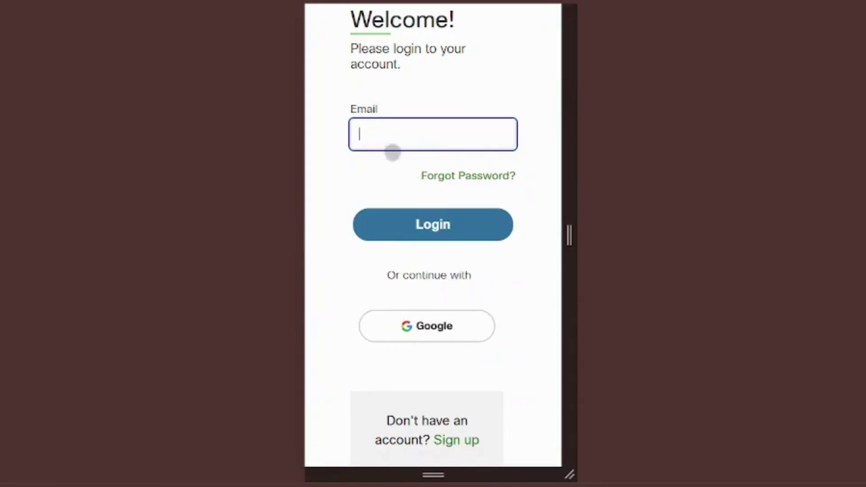
{"action": "scroll", "coordinate": [472, 296], "scroll_direction": "down", "scroll_amount": 1}
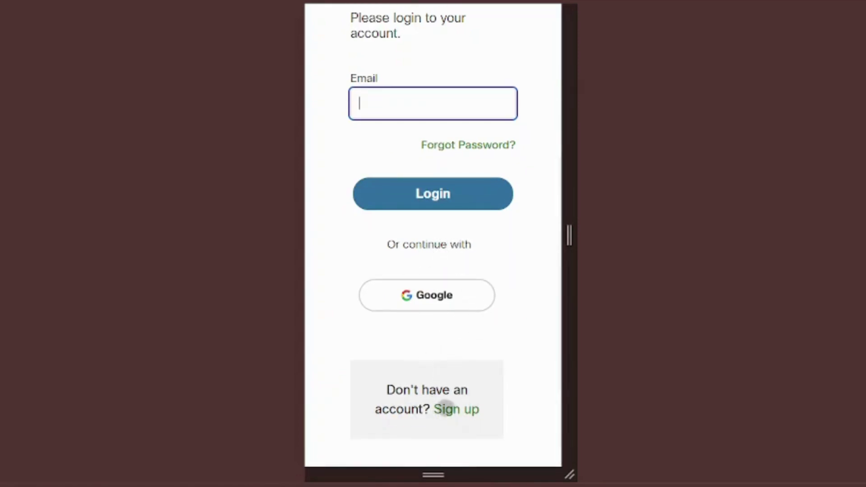
{"action": "left_click", "coordinate": [402, 111]}
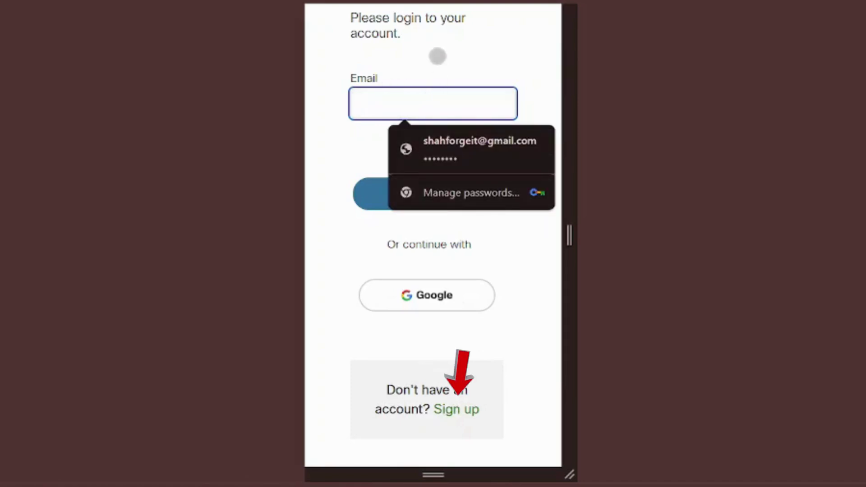
{"action": "left_click", "coordinate": [437, 56]}
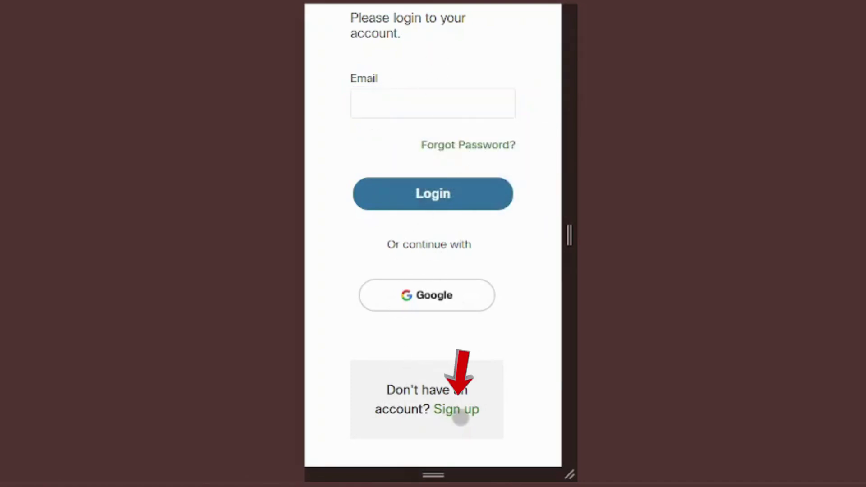
On the sign-up page, set country of residence to Pakistan and state to Azad Kashmir
{"action": "left_click", "coordinate": [459, 410]}
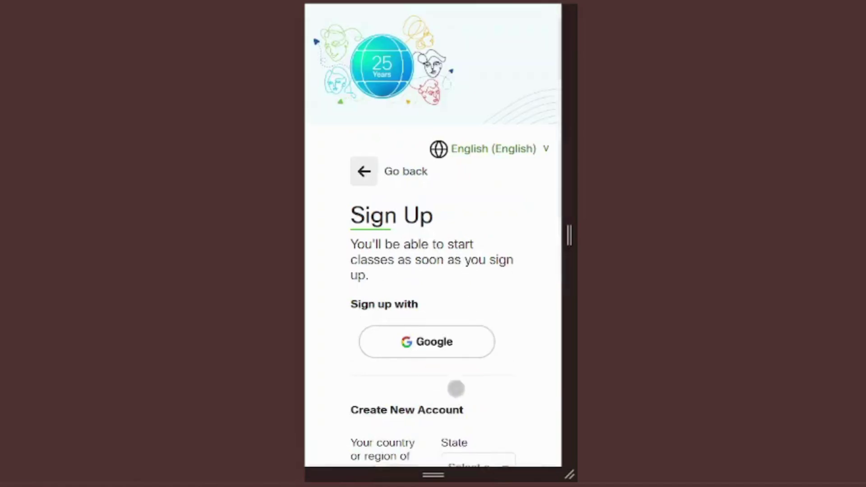
{"action": "scroll", "coordinate": [419, 352], "scroll_direction": "down", "scroll_amount": 5}
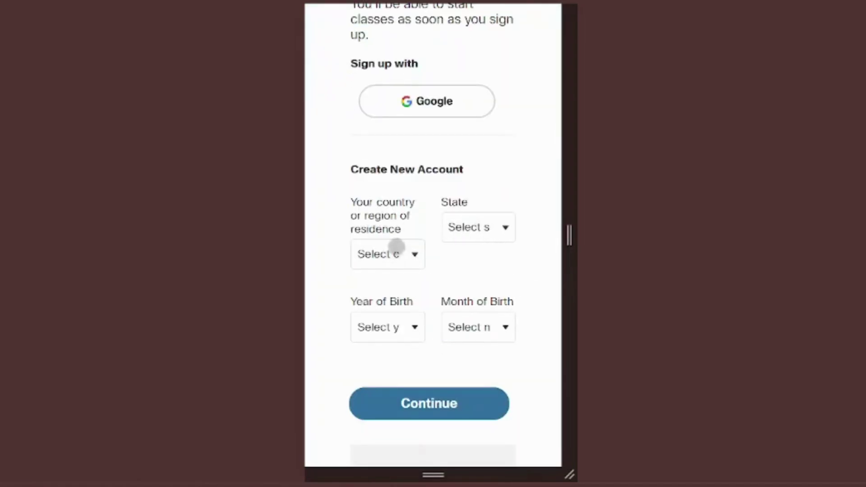
{"action": "left_click", "coordinate": [397, 248]}
{"action": "key", "text": "p"}
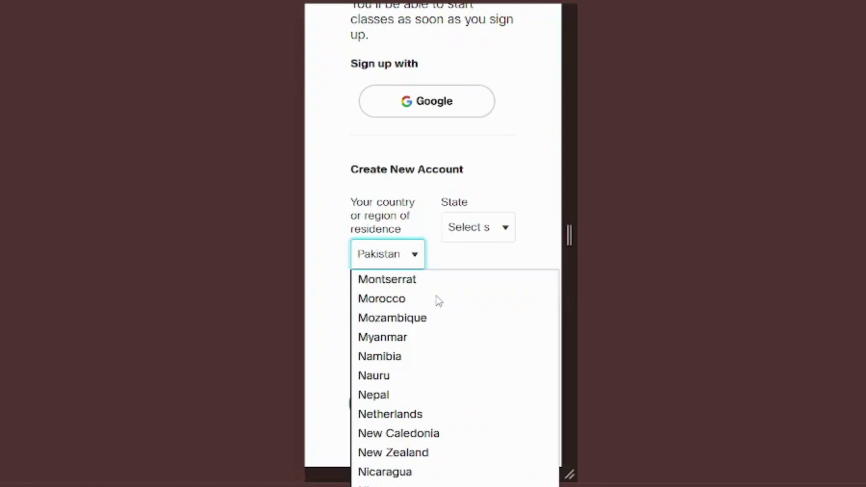
{"action": "key", "text": "a"}
{"action": "key", "text": "l"}
{"action": "key", "text": "e"}
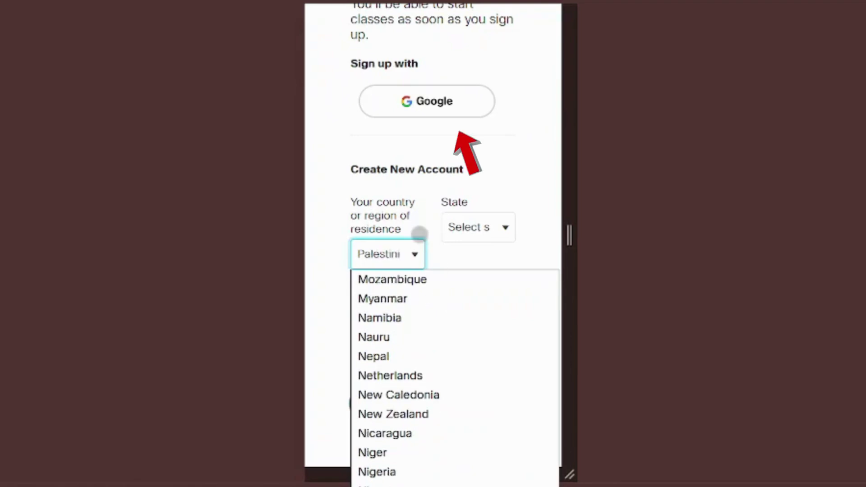
{"action": "scroll", "coordinate": [418, 233], "scroll_direction": "down", "scroll_amount": 1}
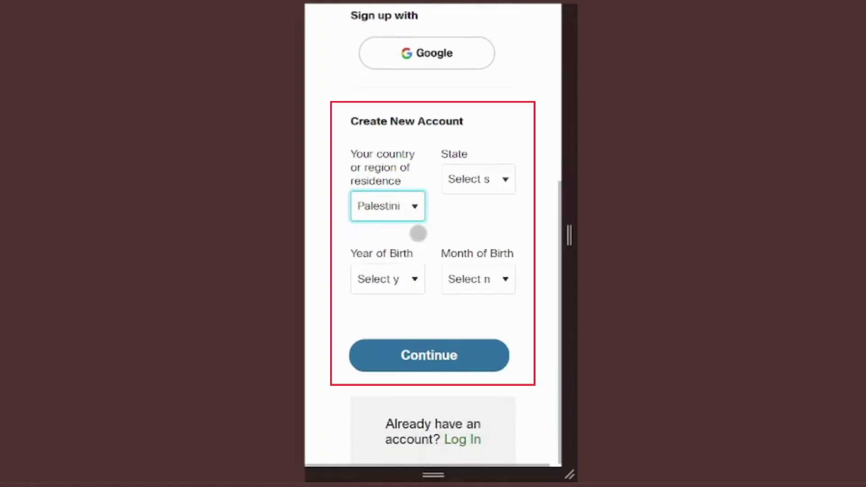
{"action": "left_click", "coordinate": [401, 209]}
{"action": "scroll", "coordinate": [422, 307], "scroll_direction": "down", "scroll_amount": 5}
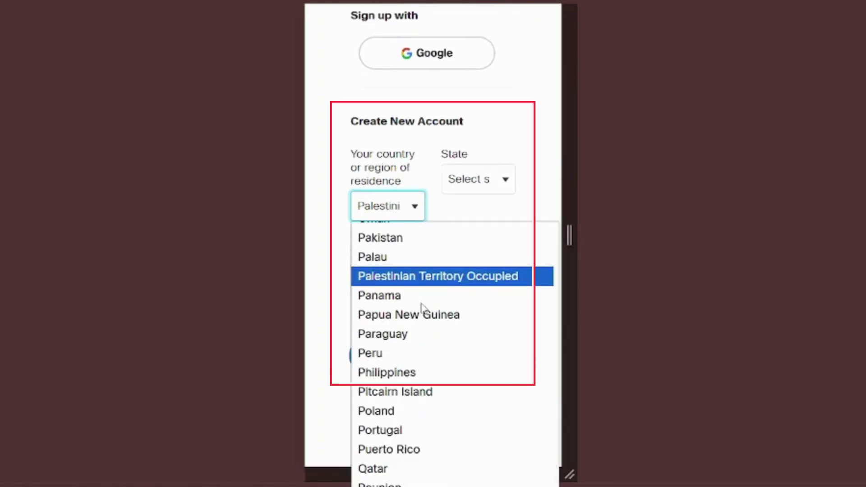
{"action": "left_click", "coordinate": [393, 242]}
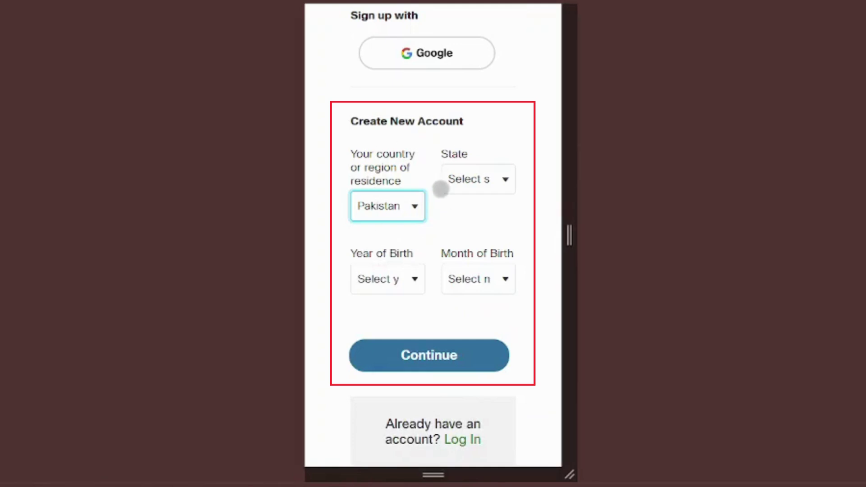
{"action": "left_click", "coordinate": [450, 182]}
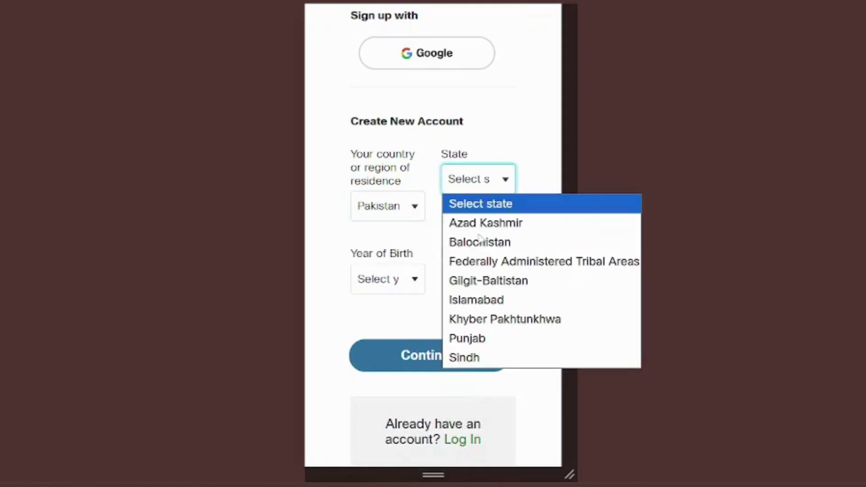
{"action": "left_click", "coordinate": [535, 225]}
Choose 2003 as the year of birth and June as the month of birth
{"action": "left_click", "coordinate": [382, 283]}
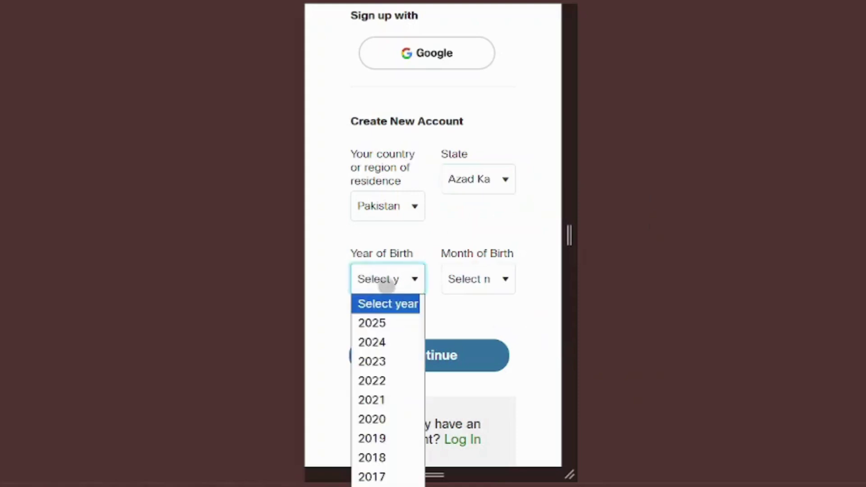
{"action": "scroll", "coordinate": [393, 354], "scroll_direction": "down", "scroll_amount": 6}
{"action": "scroll", "coordinate": [397, 361], "scroll_direction": "up", "scroll_amount": 1}
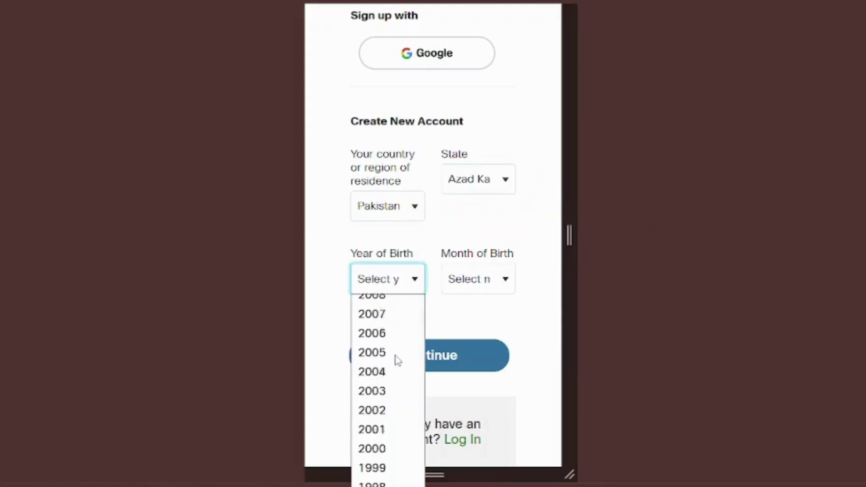
{"action": "scroll", "coordinate": [397, 361], "scroll_direction": "up", "scroll_amount": 3}
{"action": "scroll", "coordinate": [397, 361], "scroll_direction": "down", "scroll_amount": 3}
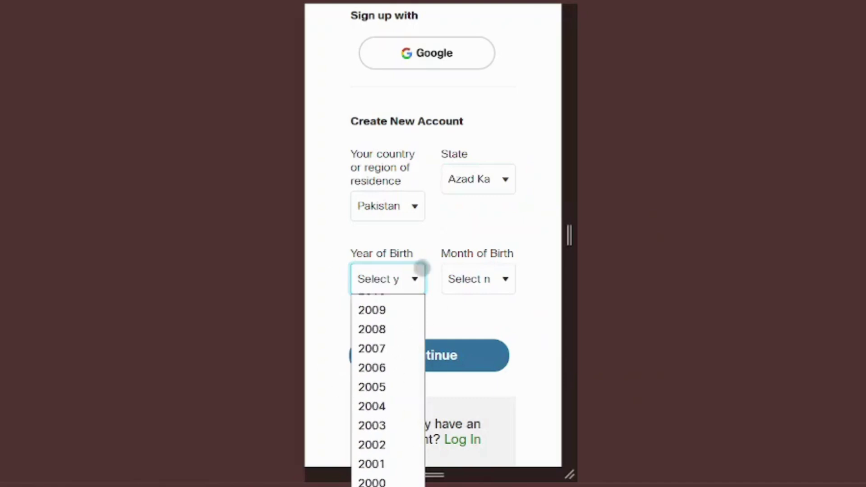
{"action": "left_click", "coordinate": [462, 284]}
{"action": "left_click", "coordinate": [464, 278]}
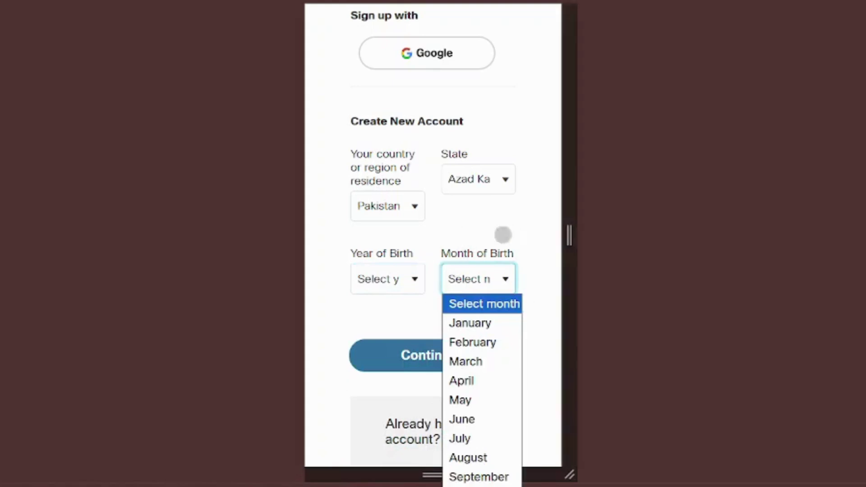
{"action": "left_click", "coordinate": [394, 279]}
{"action": "scroll", "coordinate": [411, 371], "scroll_direction": "down", "scroll_amount": 8}
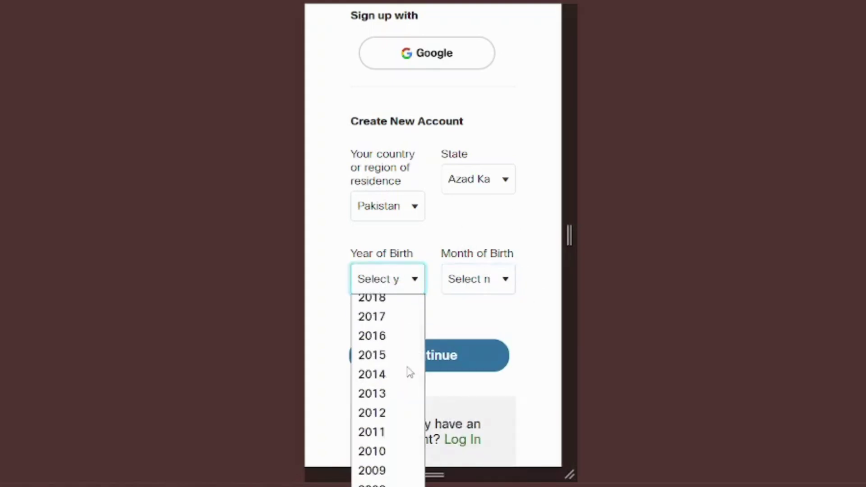
{"action": "scroll", "coordinate": [410, 372], "scroll_direction": "up", "scroll_amount": 3}
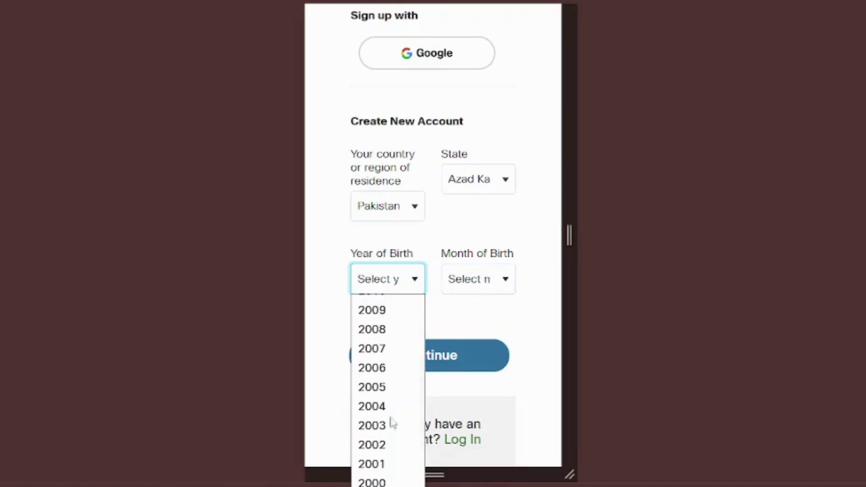
{"action": "left_click", "coordinate": [384, 430]}
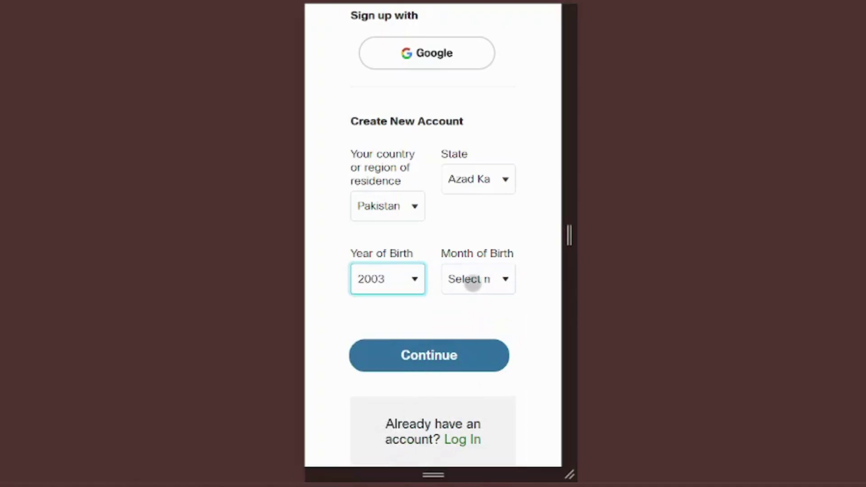
{"action": "left_click", "coordinate": [473, 282]}
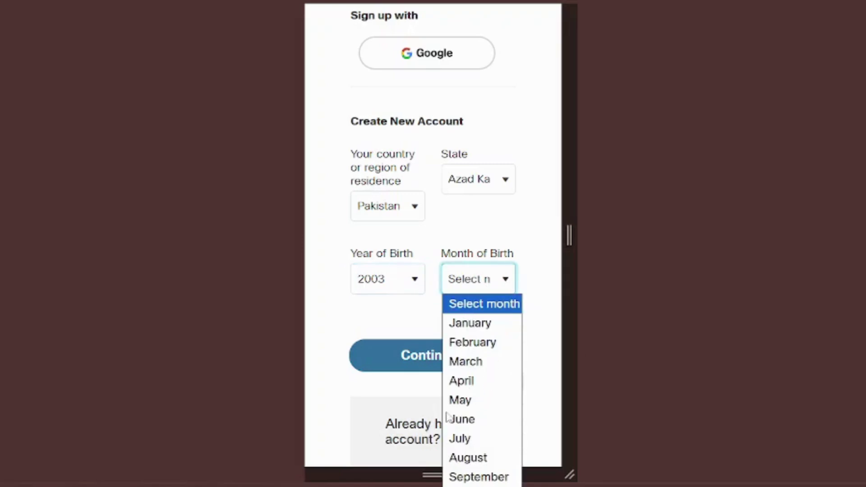
{"action": "left_click", "coordinate": [460, 419]}
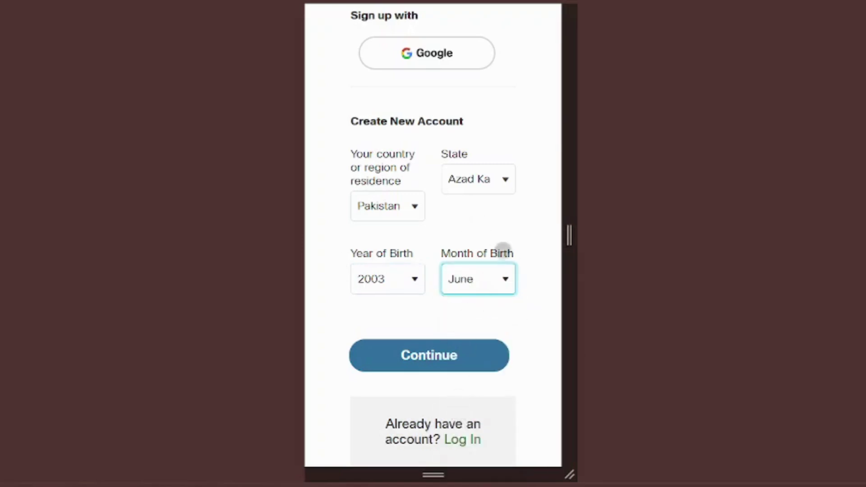
Continue to account details and enter the first name, last name and saved email
{"action": "left_click", "coordinate": [472, 361]}
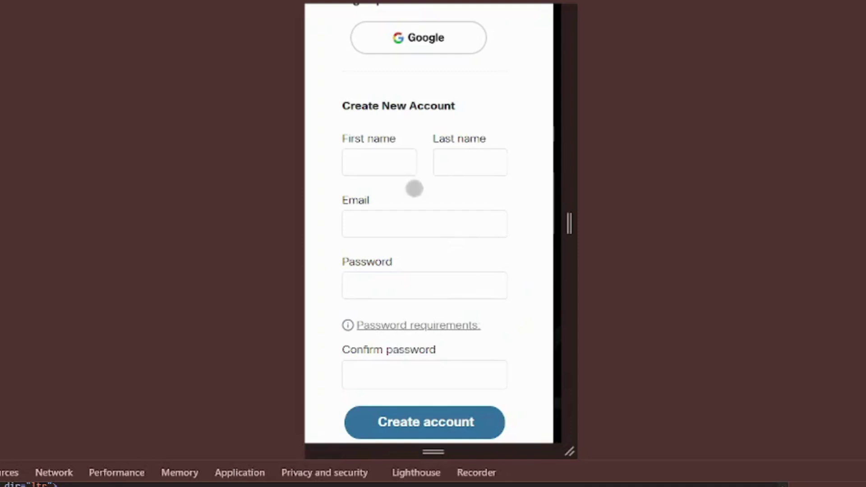
{"action": "left_click", "coordinate": [398, 165]}
{"action": "left_click", "coordinate": [387, 193]}
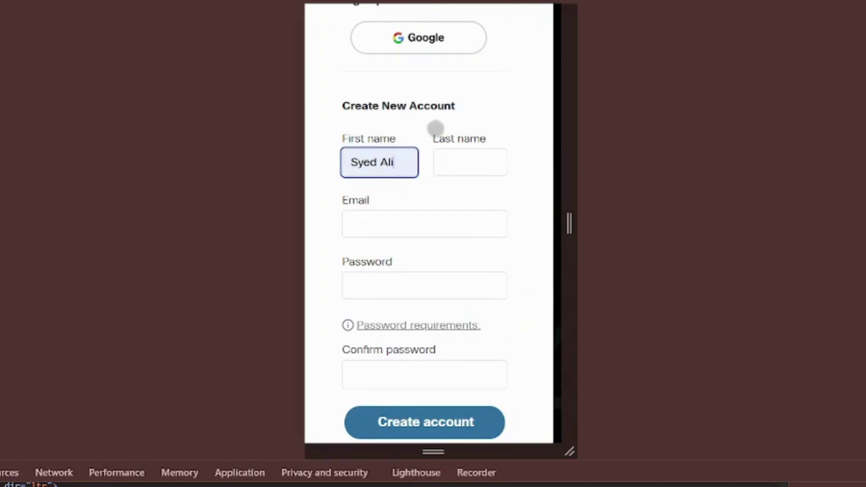
{"action": "key", "text": "BackSpace"}
{"action": "key", "text": "BackSpace"}
{"action": "key", "text": "BackSpace"}
{"action": "key", "text": "BackSpace"}
{"action": "key", "text": "Tab"}
{"action": "type", "text": "Ali"}
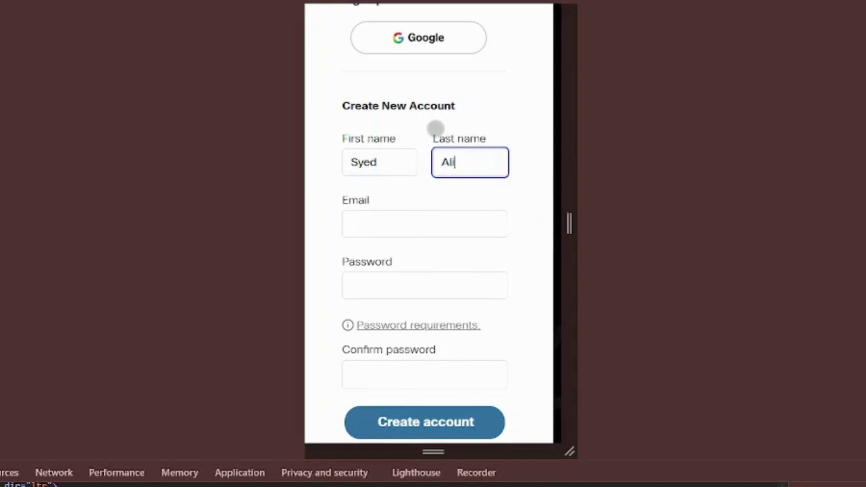
{"action": "key", "text": "Tab"}
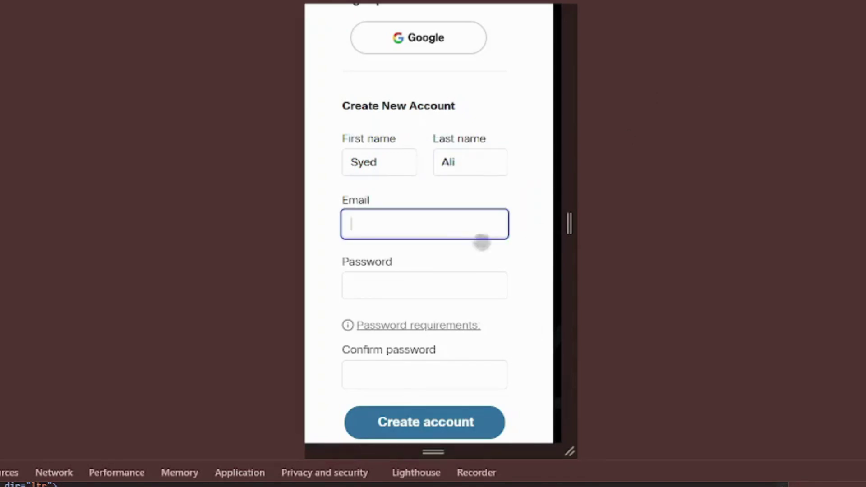
{"action": "left_click", "coordinate": [444, 229]}
{"action": "left_click", "coordinate": [432, 262]}
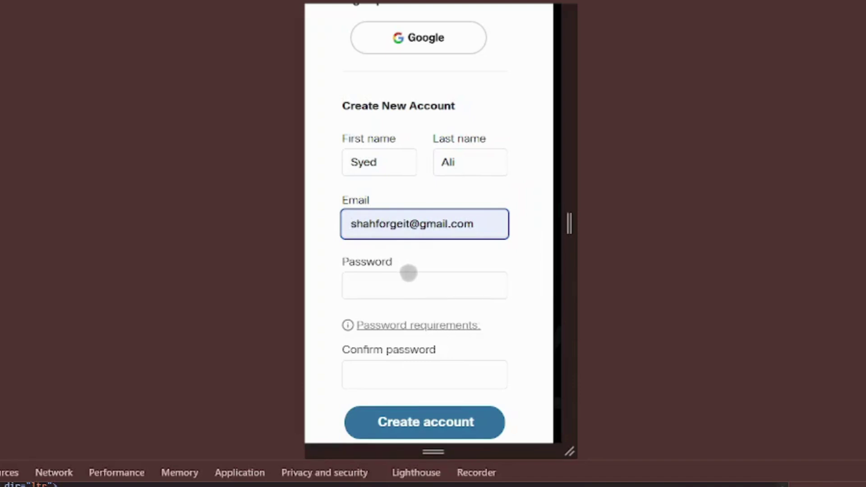
Paste the password into both password fields, submit, and review the 'Email already exists' error
{"action": "left_click", "coordinate": [408, 276]}
{"action": "key", "text": "ctrl+v"}
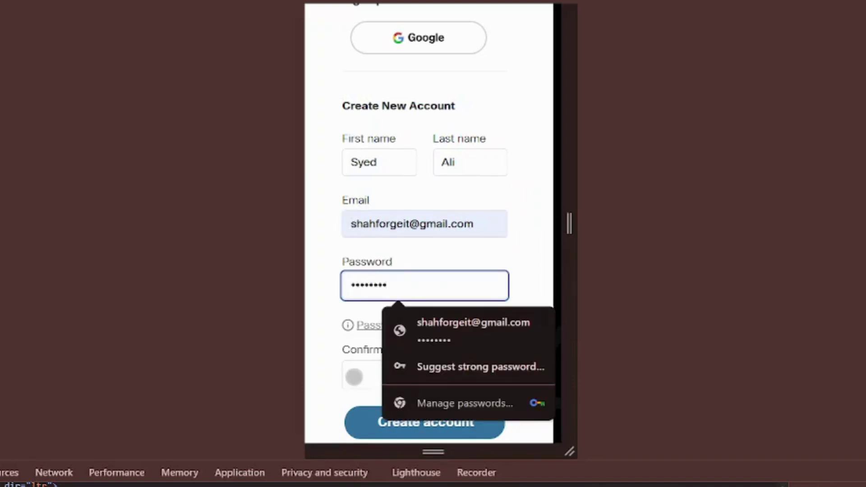
{"action": "left_click", "coordinate": [354, 377]}
{"action": "key", "text": "ctrl+v"}
{"action": "key", "text": "Return"}
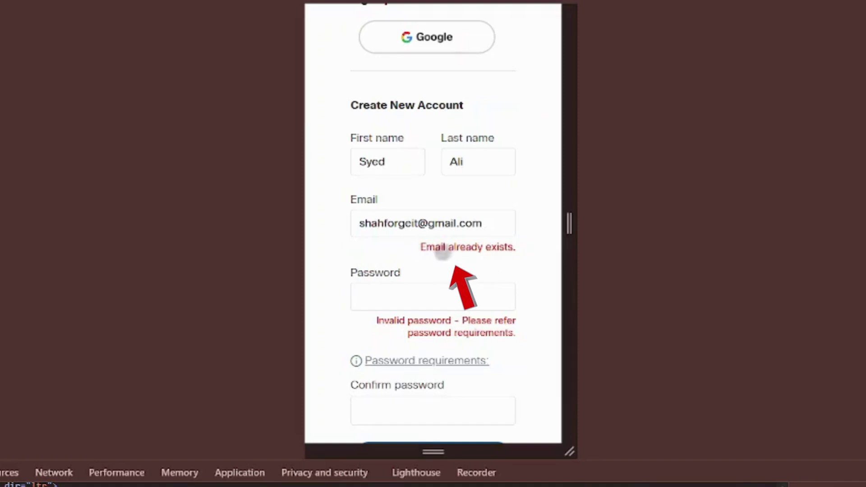
{"action": "scroll", "coordinate": [455, 304], "scroll_direction": "up", "scroll_amount": 6}
{"action": "scroll", "coordinate": [455, 306], "scroll_direction": "down", "scroll_amount": 5}
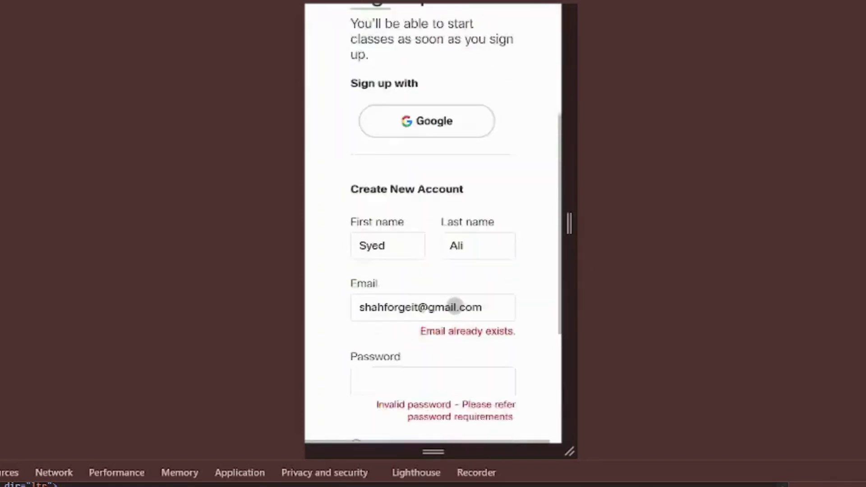
{"action": "scroll", "coordinate": [455, 306], "scroll_direction": "up", "scroll_amount": 5}
{"action": "scroll", "coordinate": [415, 127], "scroll_direction": "down", "scroll_amount": 5}
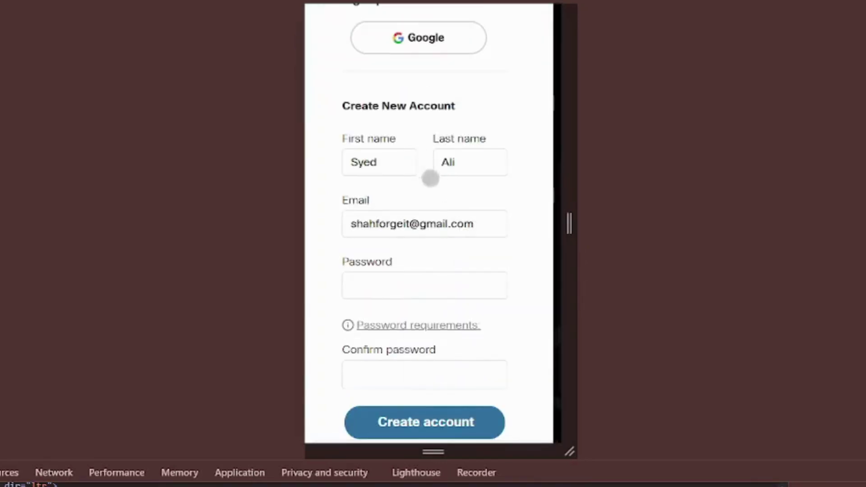
{"action": "scroll", "coordinate": [414, 311], "scroll_direction": "up", "scroll_amount": 5}
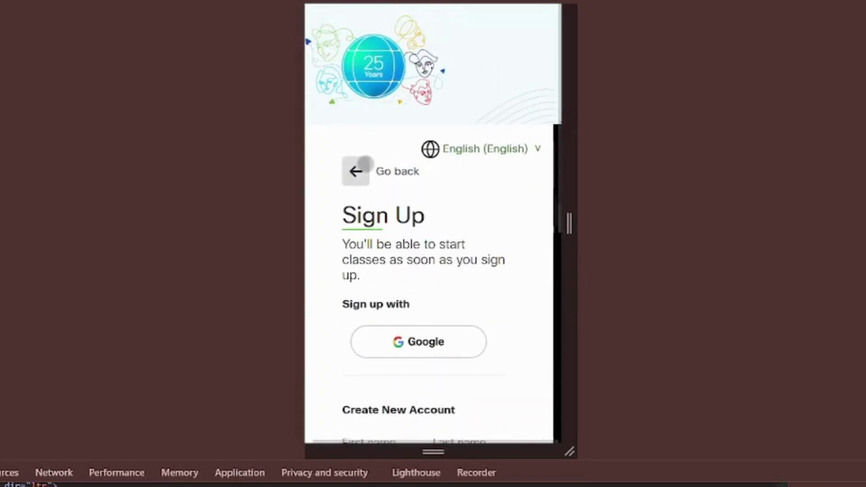
Go back from sign-up and reopen the login page through the navigation menu
{"action": "left_click", "coordinate": [366, 167]}
{"action": "scroll", "coordinate": [418, 217], "scroll_direction": "up", "scroll_amount": 3}
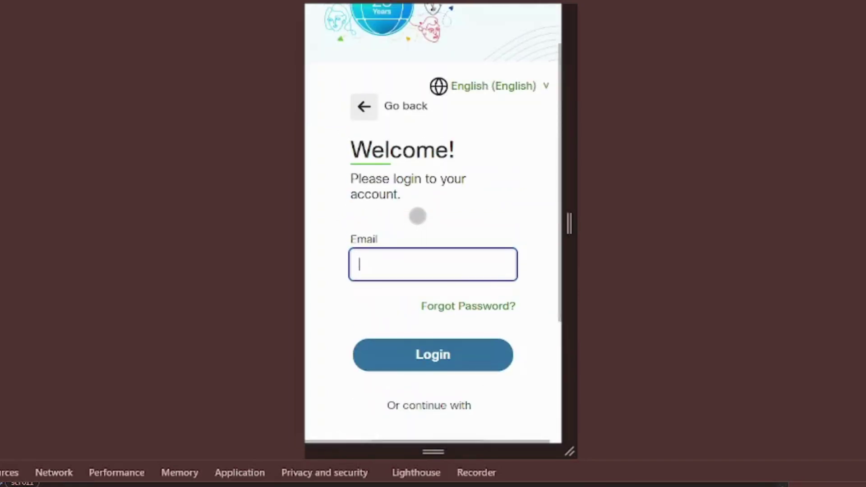
{"action": "left_click", "coordinate": [370, 118]}
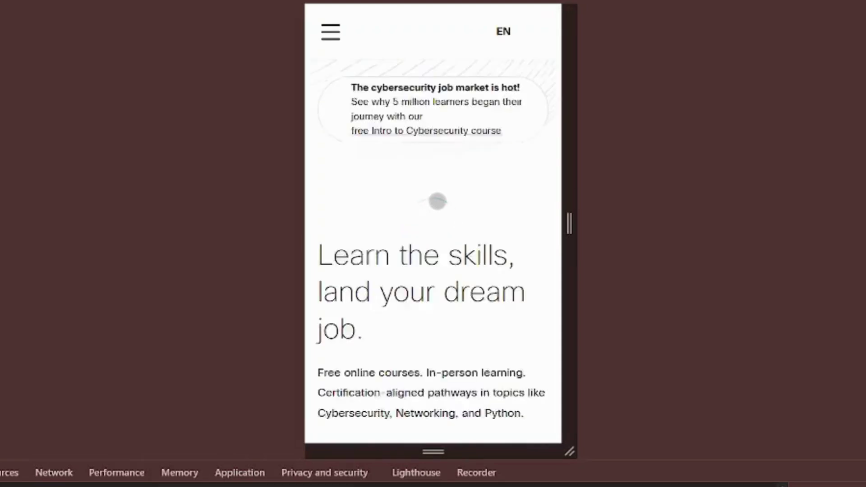
{"action": "left_click", "coordinate": [335, 28]}
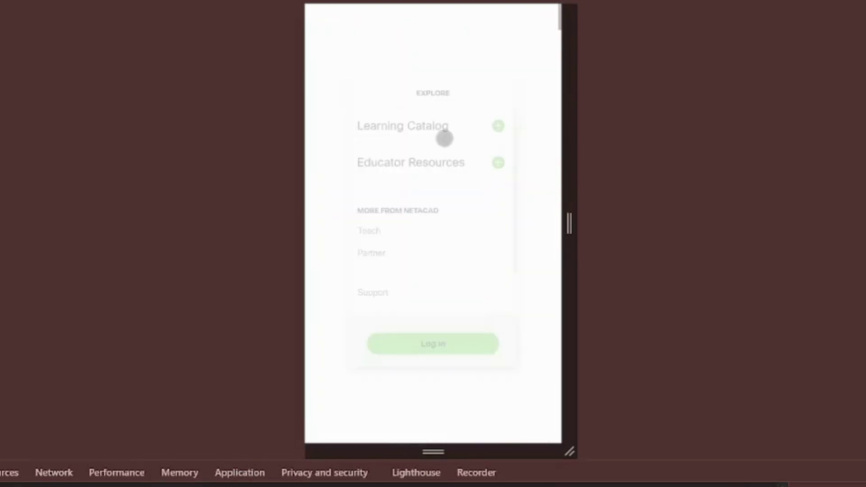
{"action": "left_click", "coordinate": [493, 400]}
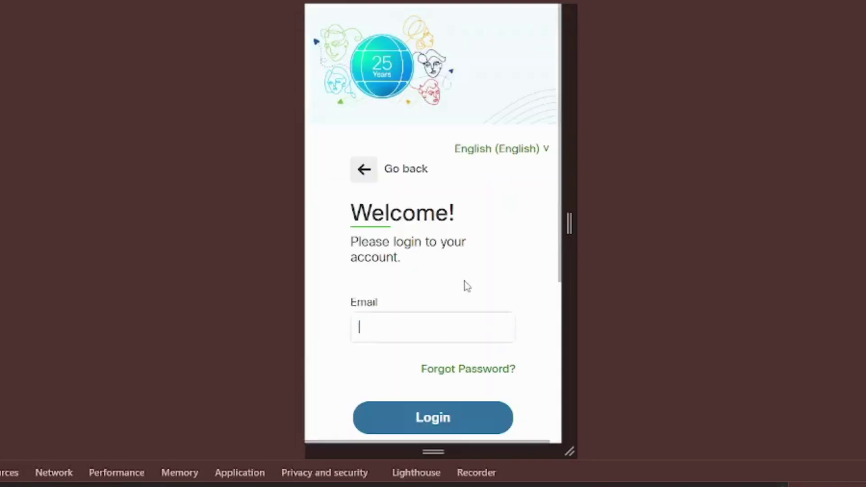
Log in using the saved email and password from the browser suggestions
{"action": "left_click", "coordinate": [435, 321]}
{"action": "scroll", "coordinate": [431, 287], "scroll_direction": "down", "scroll_amount": 3}
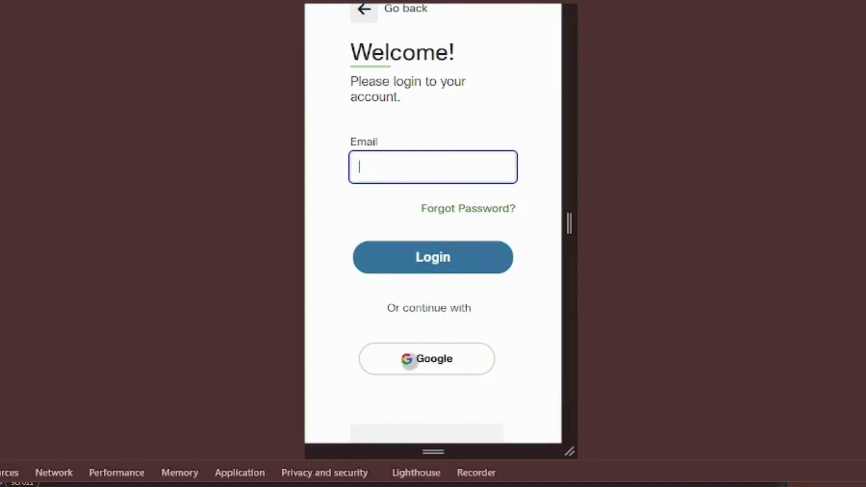
{"action": "left_click", "coordinate": [392, 174]}
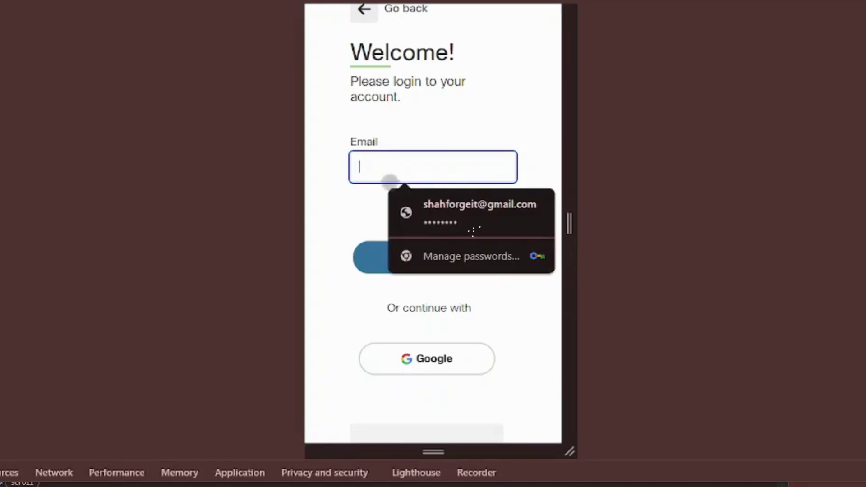
{"action": "left_click", "coordinate": [402, 208]}
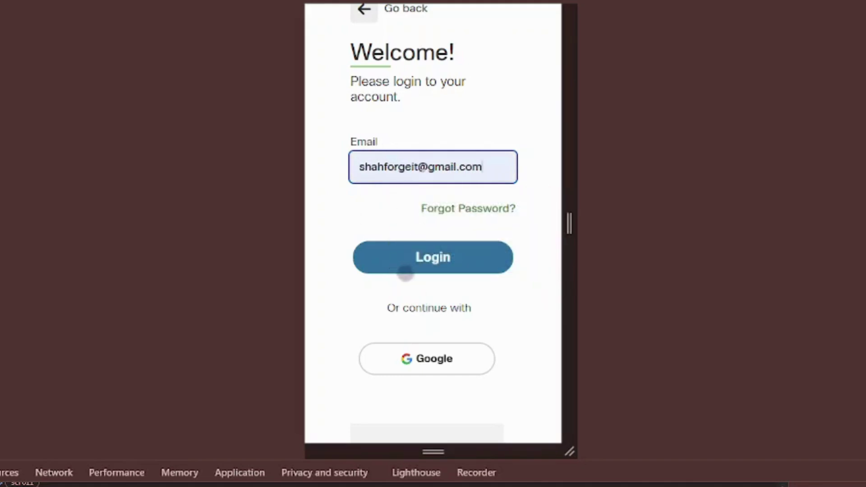
{"action": "left_click", "coordinate": [405, 271]}
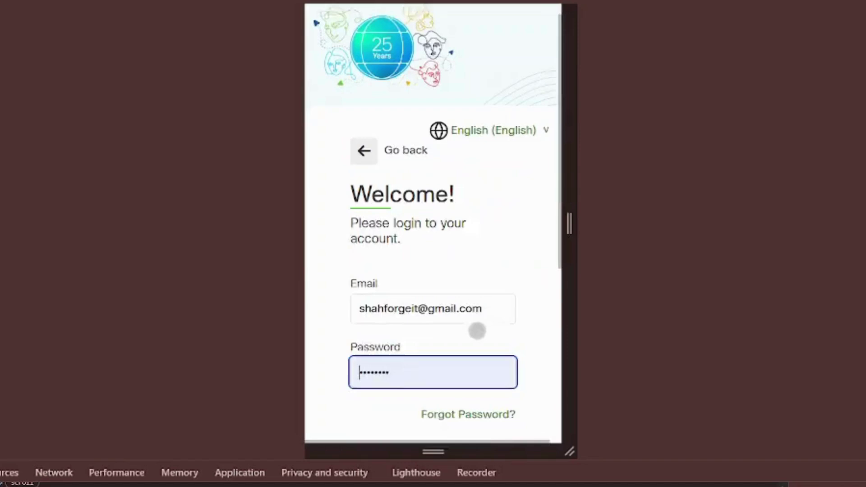
{"action": "scroll", "coordinate": [397, 246], "scroll_direction": "down", "scroll_amount": 5}
{"action": "scroll", "coordinate": [431, 264], "scroll_direction": "up", "scroll_amount": 2}
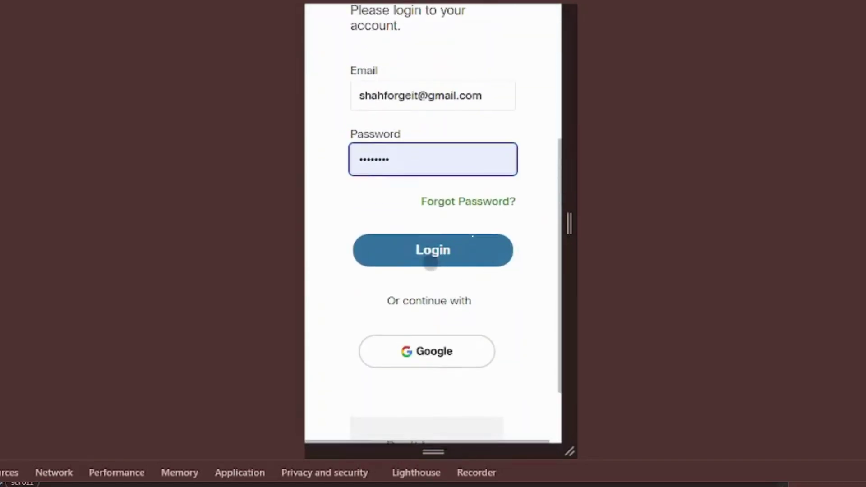
{"action": "left_click", "coordinate": [431, 264]}
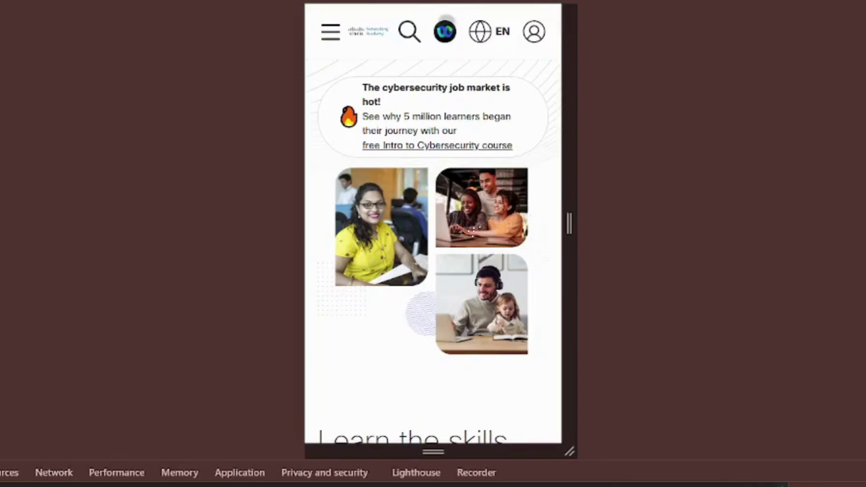
Look through the navigation menu, then choose an option from the account profile menu
{"action": "left_click", "coordinate": [330, 31]}
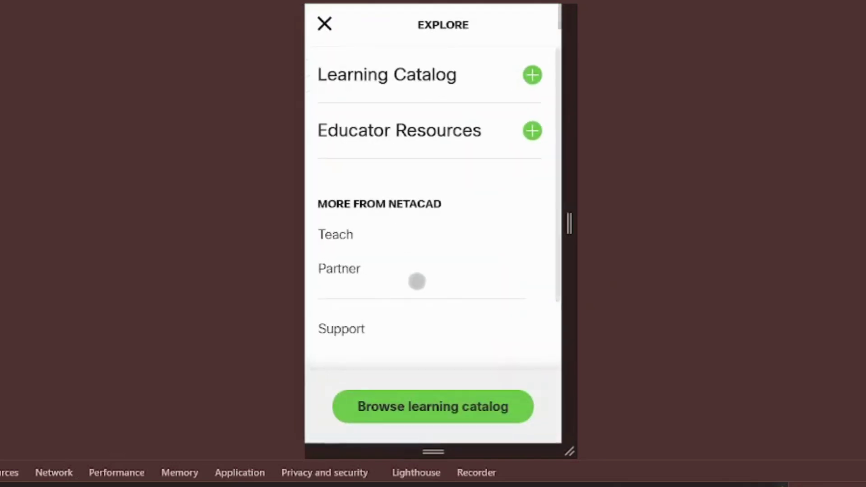
{"action": "scroll", "coordinate": [421, 367], "scroll_direction": "down", "scroll_amount": 2}
{"action": "scroll", "coordinate": [399, 317], "scroll_direction": "up", "scroll_amount": 2}
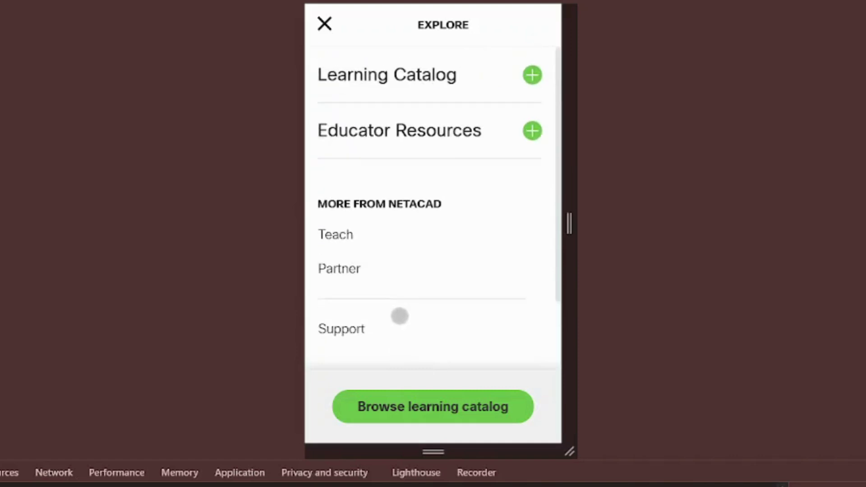
{"action": "left_click", "coordinate": [324, 25]}
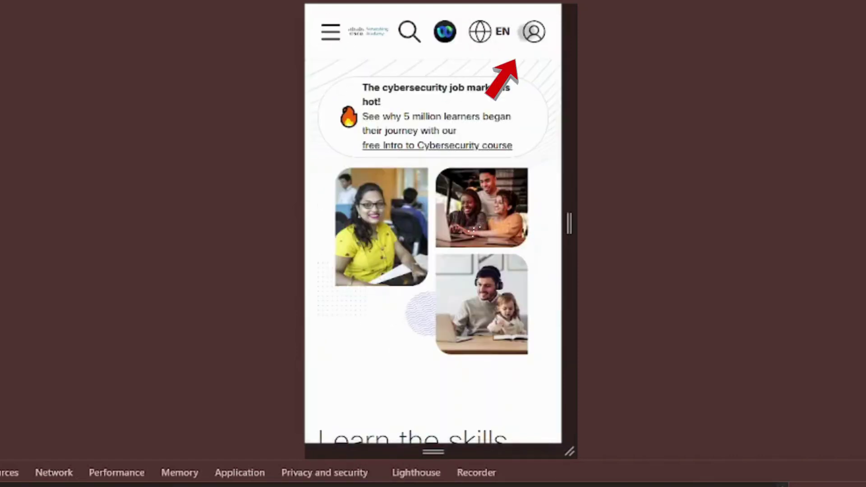
{"action": "left_click", "coordinate": [536, 32]}
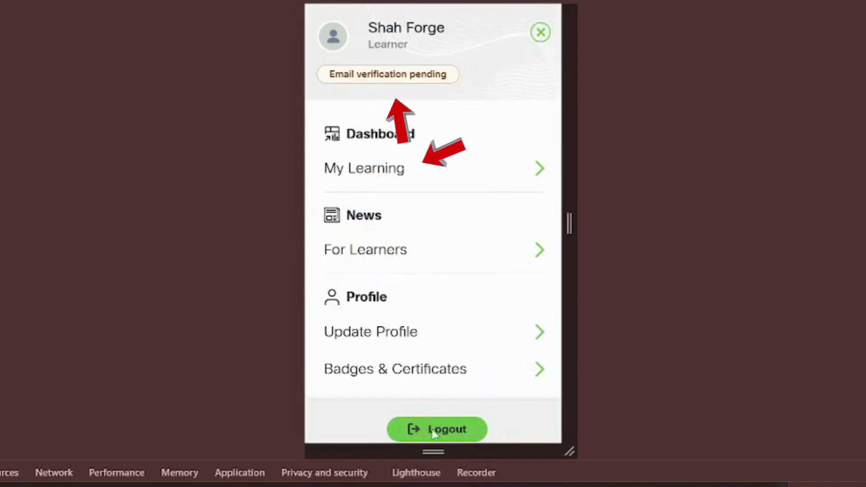
{"action": "left_click", "coordinate": [416, 359]}
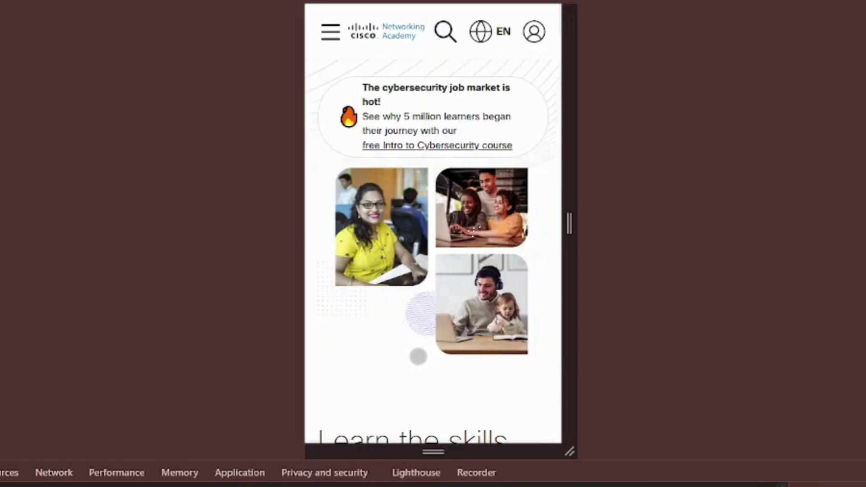
From the login page, start Google sign-in and pick the existing Google account
{"action": "left_click", "coordinate": [337, 40]}
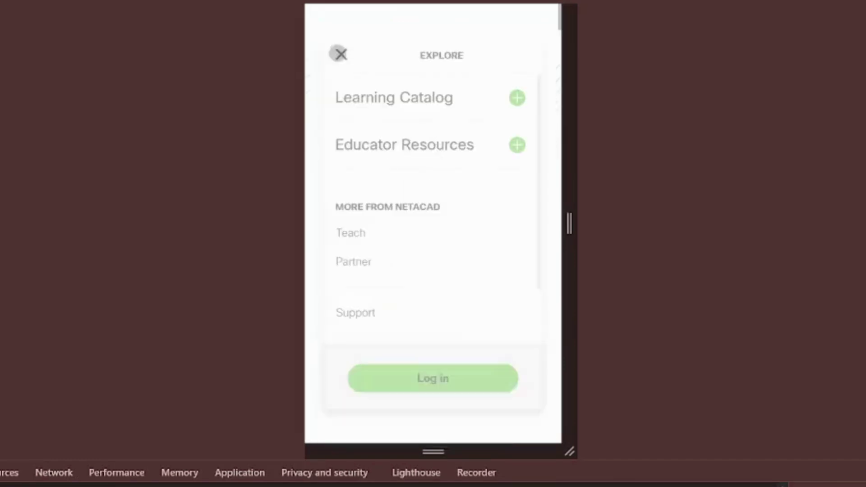
{"action": "left_click", "coordinate": [471, 394]}
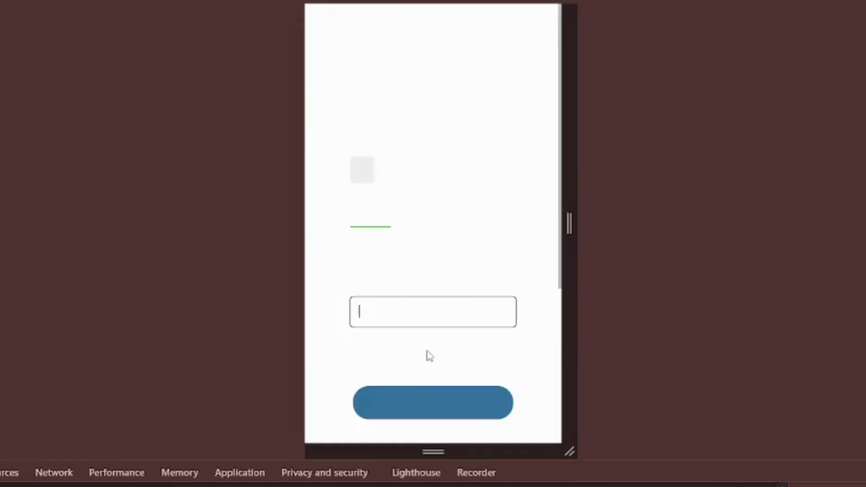
{"action": "scroll", "coordinate": [452, 382], "scroll_direction": "down", "scroll_amount": 5}
{"action": "scroll", "coordinate": [448, 378], "scroll_direction": "down", "scroll_amount": 1}
{"action": "left_click", "coordinate": [422, 287]}
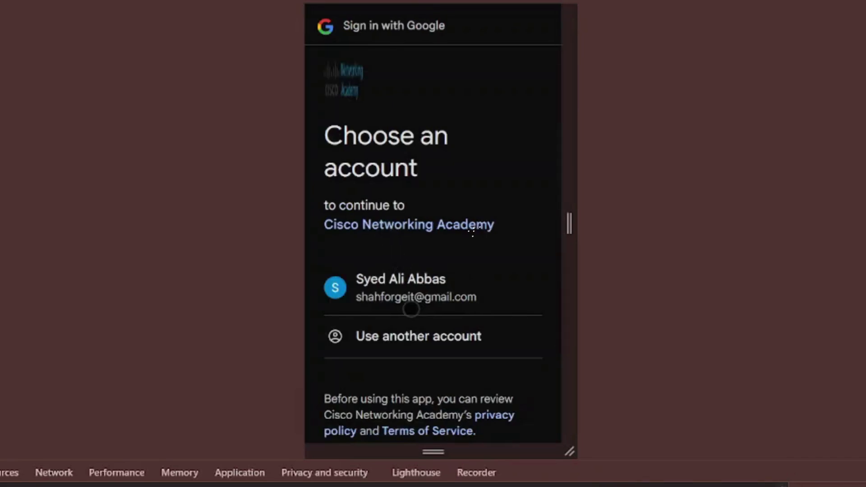
{"action": "left_click", "coordinate": [411, 310]}
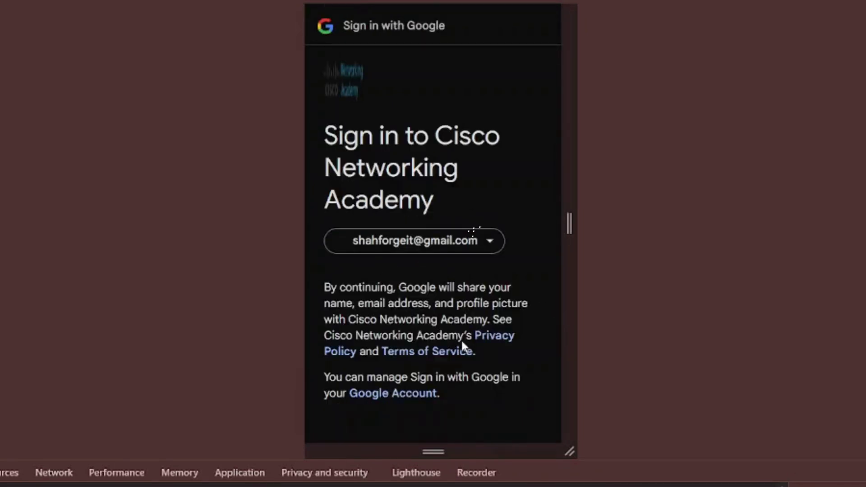
Fill in the saved password on the Welcome back page and connect the existing account
{"action": "scroll", "coordinate": [461, 340], "scroll_direction": "down", "scroll_amount": 3}
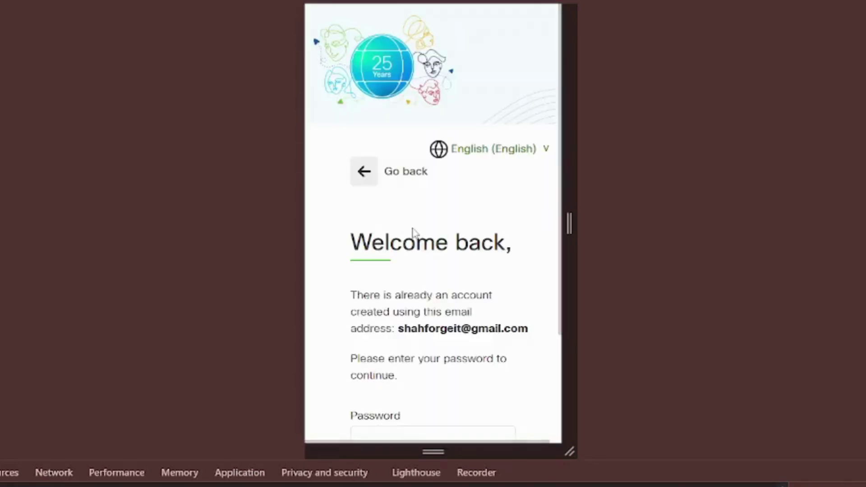
{"action": "scroll", "coordinate": [457, 347], "scroll_direction": "down", "scroll_amount": 1}
{"action": "scroll", "coordinate": [457, 347], "scroll_direction": "down", "scroll_amount": 1}
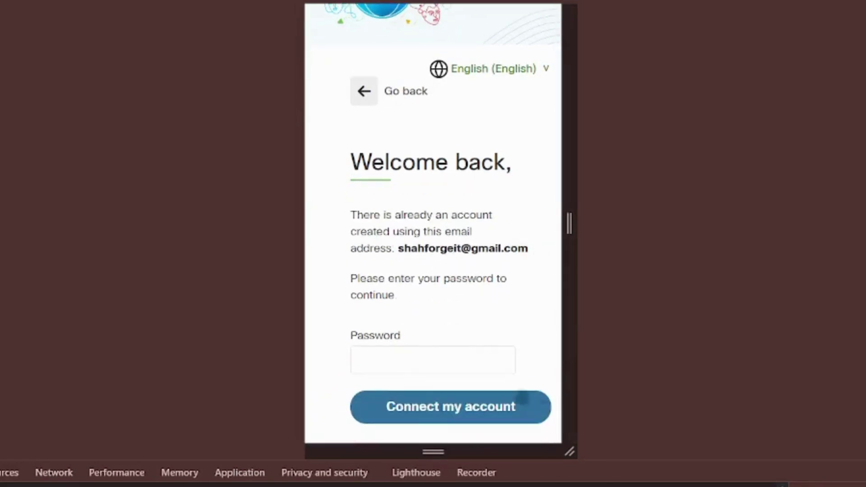
{"action": "left_click", "coordinate": [484, 375]}
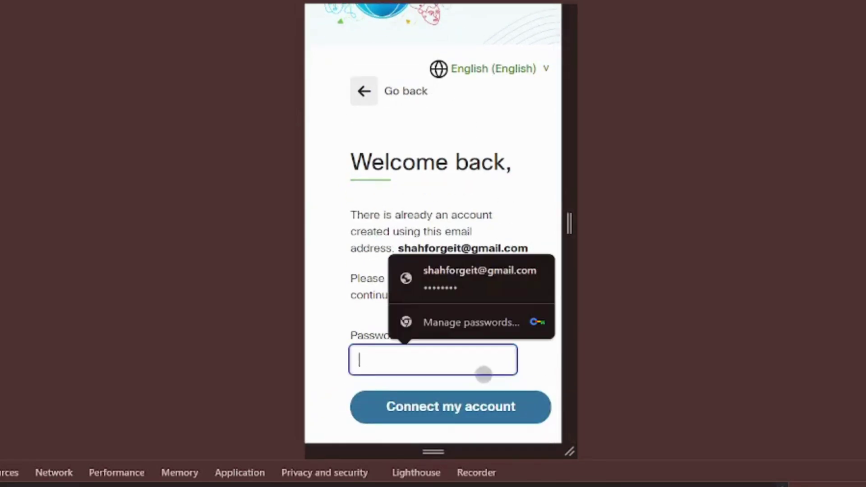
{"action": "left_click", "coordinate": [446, 274]}
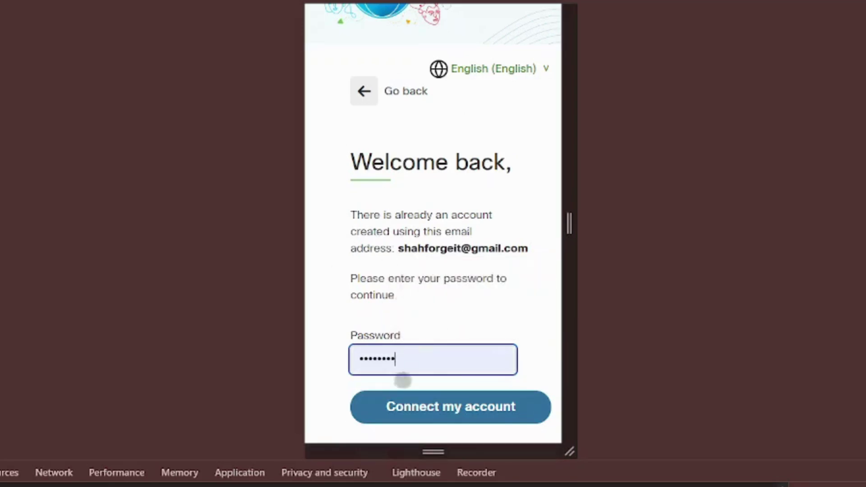
{"action": "left_click", "coordinate": [413, 414]}
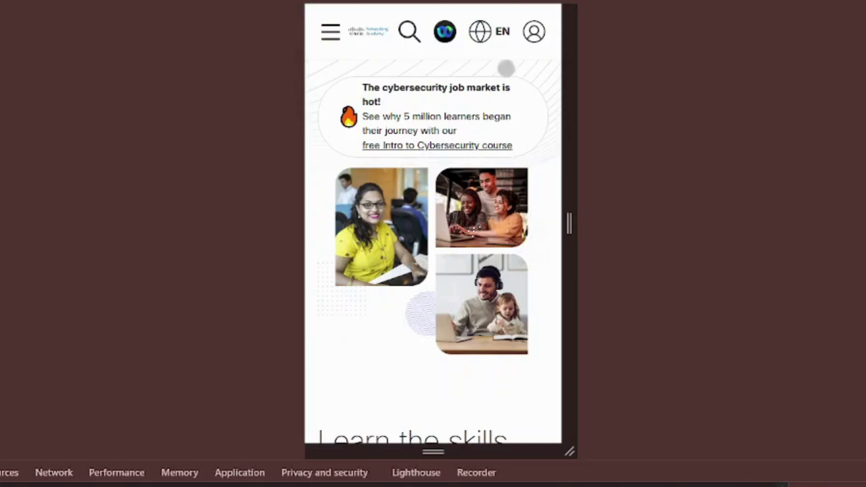
Glance over the navigation menu, then open My Learning from the signed-in account menu
{"action": "left_click", "coordinate": [331, 32]}
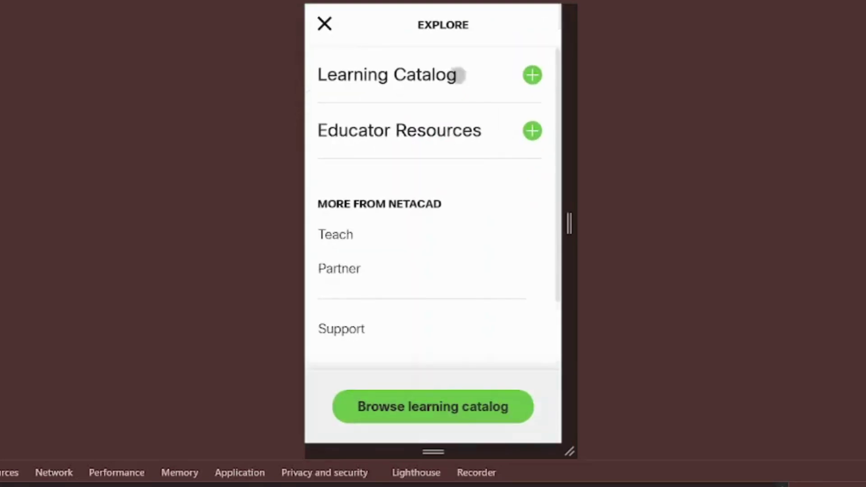
{"action": "scroll", "coordinate": [456, 280], "scroll_direction": "down", "scroll_amount": 2}
{"action": "scroll", "coordinate": [457, 280], "scroll_direction": "up", "scroll_amount": 2}
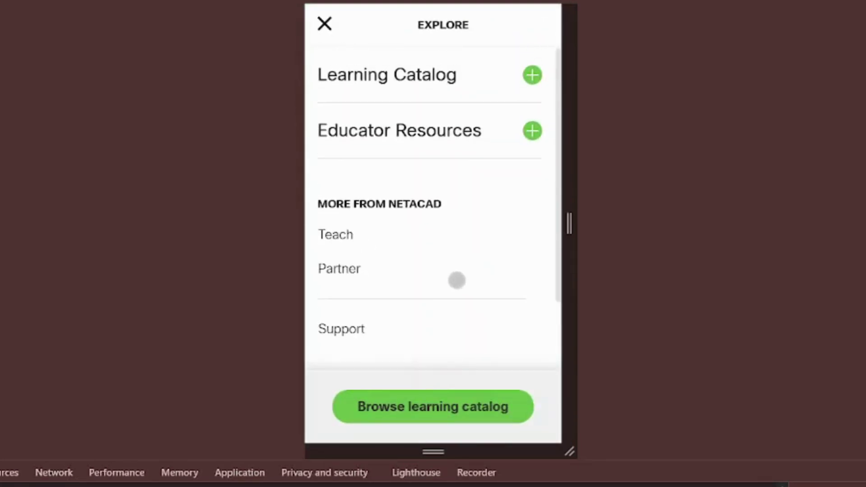
{"action": "left_click", "coordinate": [333, 29]}
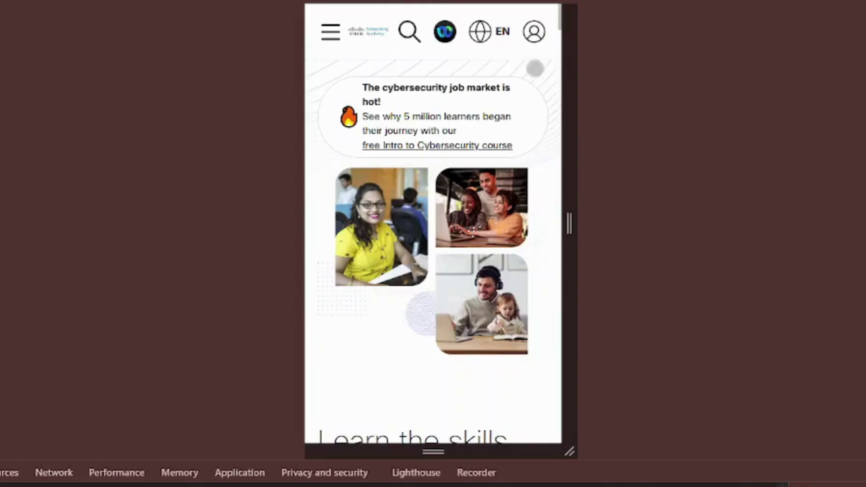
{"action": "left_click", "coordinate": [534, 31]}
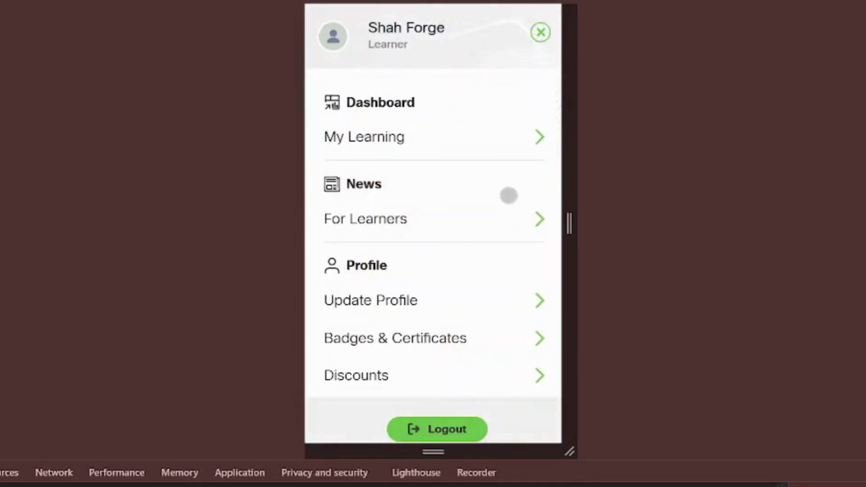
{"action": "scroll", "coordinate": [497, 277], "scroll_direction": "down", "scroll_amount": 6}
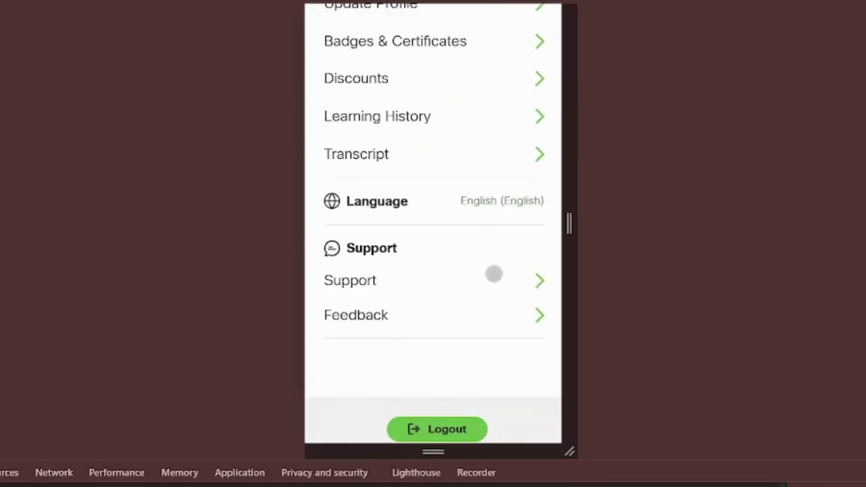
{"action": "scroll", "coordinate": [494, 274], "scroll_direction": "up", "scroll_amount": 4}
{"action": "scroll", "coordinate": [495, 274], "scroll_direction": "up", "scroll_amount": 3}
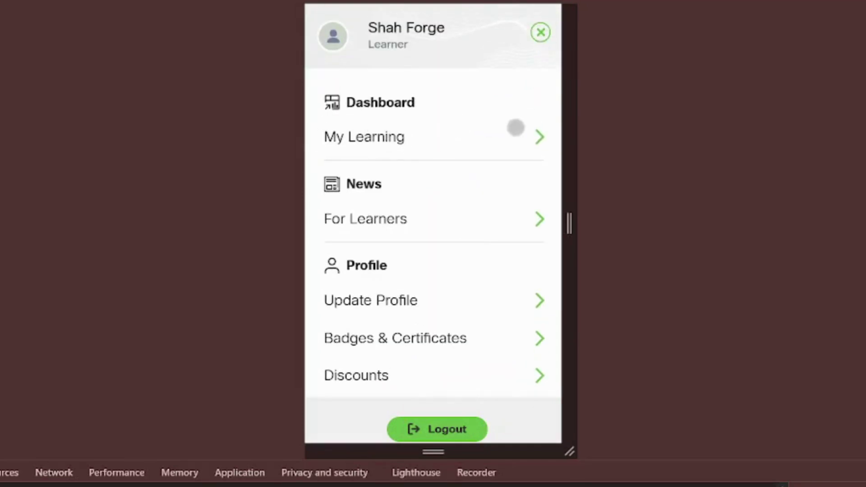
{"action": "left_click", "coordinate": [439, 138]}
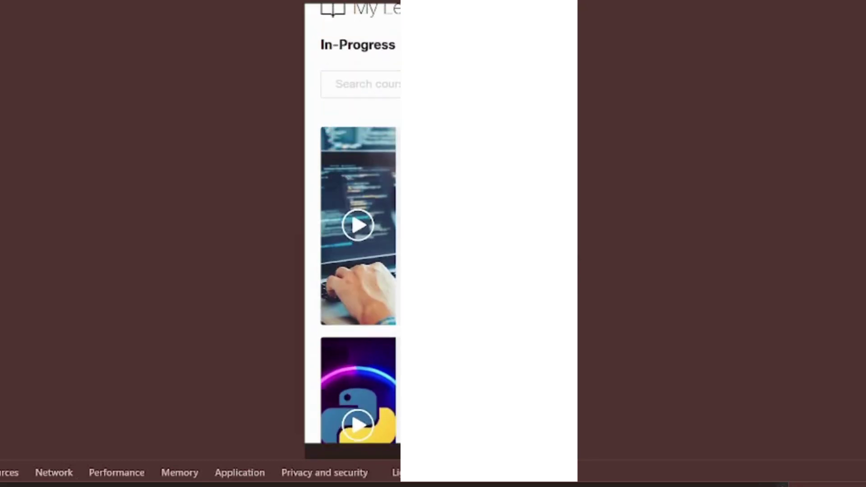
Scroll down the My Learning page
{"action": "scroll", "coordinate": [360, 225], "scroll_direction": "down", "scroll_amount": 6}
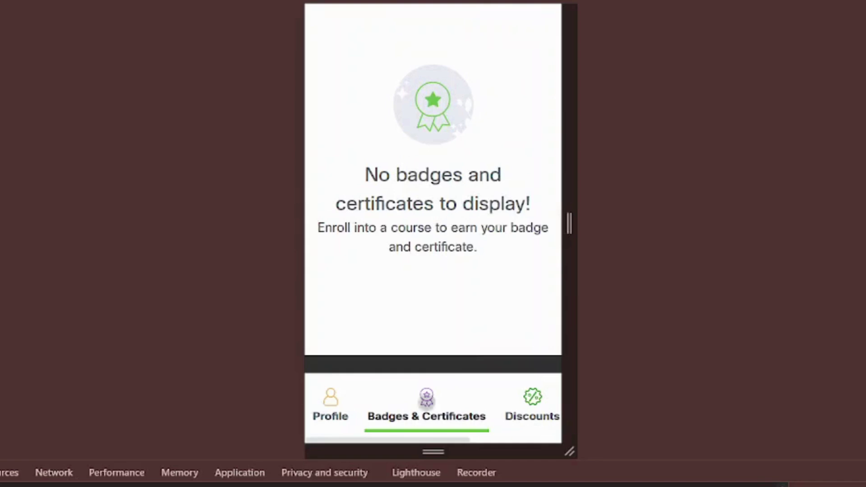
Check the empty Discounts tab, then switch back to Badges & Certificates
{"action": "left_click", "coordinate": [506, 409]}
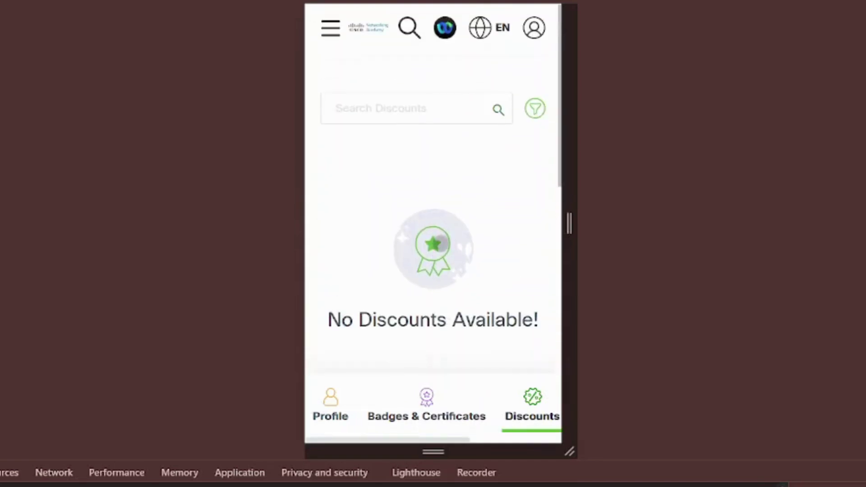
{"action": "left_click", "coordinate": [436, 416]}
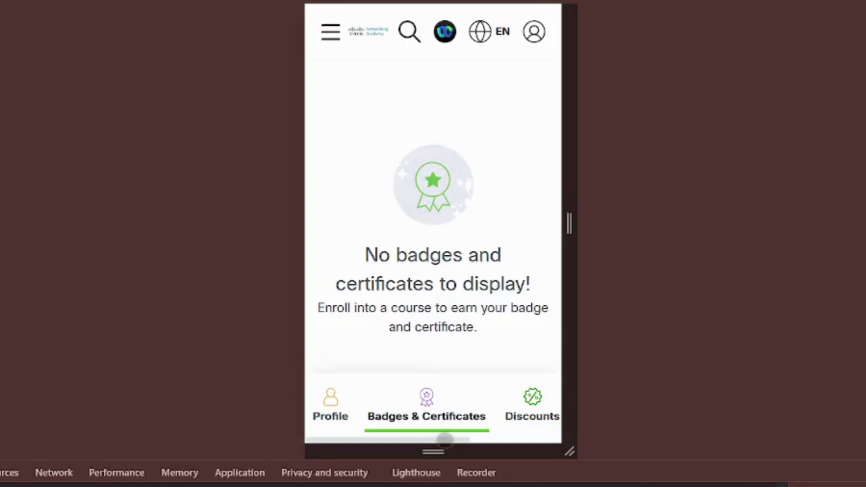
{"action": "left_click_drag", "start_coordinate": [424, 434], "coordinate": [508, 438]}
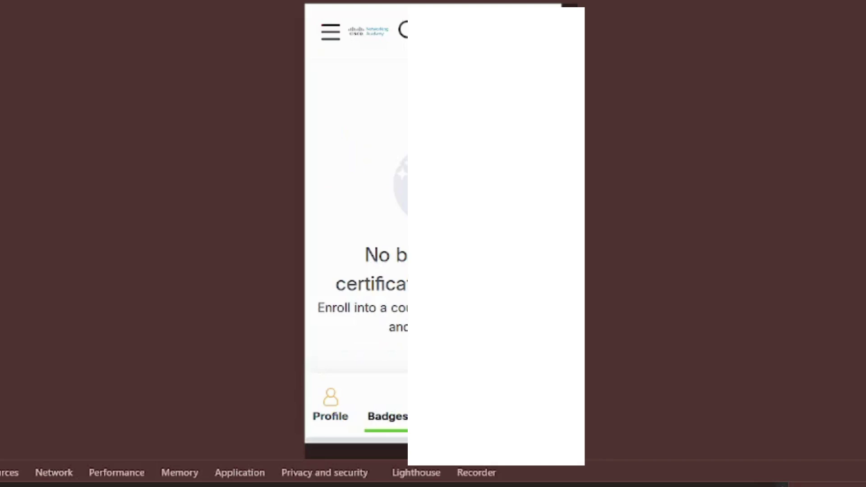
Return to My Learning from the side menu and scroll through the in-progress courses
{"action": "left_click", "coordinate": [331, 32]}
{"action": "left_click", "coordinate": [402, 138]}
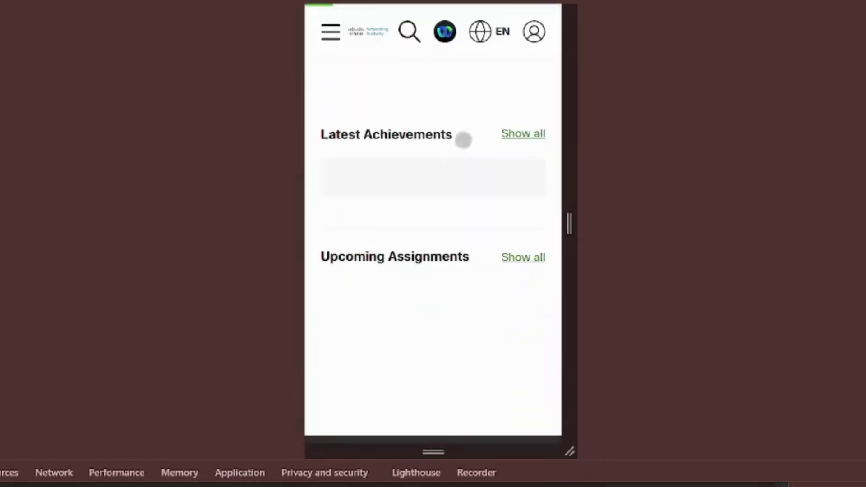
{"action": "scroll", "coordinate": [360, 226], "scroll_direction": "down", "scroll_amount": 2}
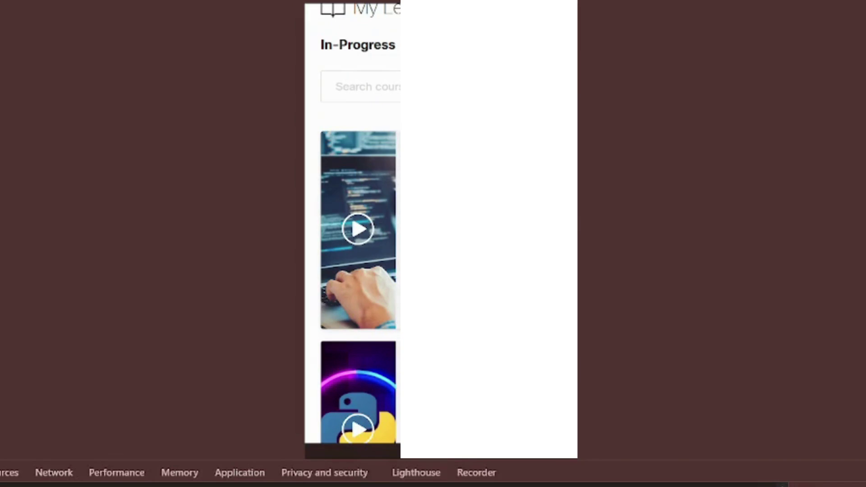
Open JavaScript Essentials 1, expand Module 1, and scroll the outline through to the final test
{"action": "left_click", "coordinate": [364, 223]}
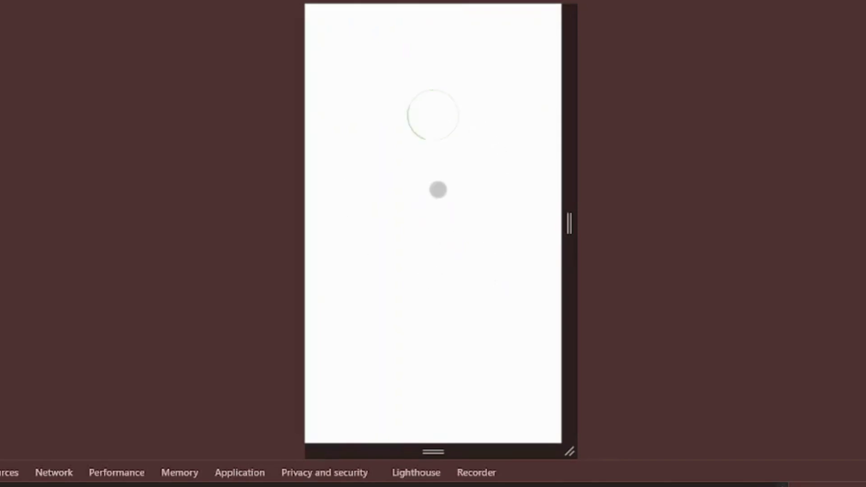
{"action": "left_click", "coordinate": [435, 192]}
{"action": "scroll", "coordinate": [435, 193], "scroll_direction": "down", "scroll_amount": 2}
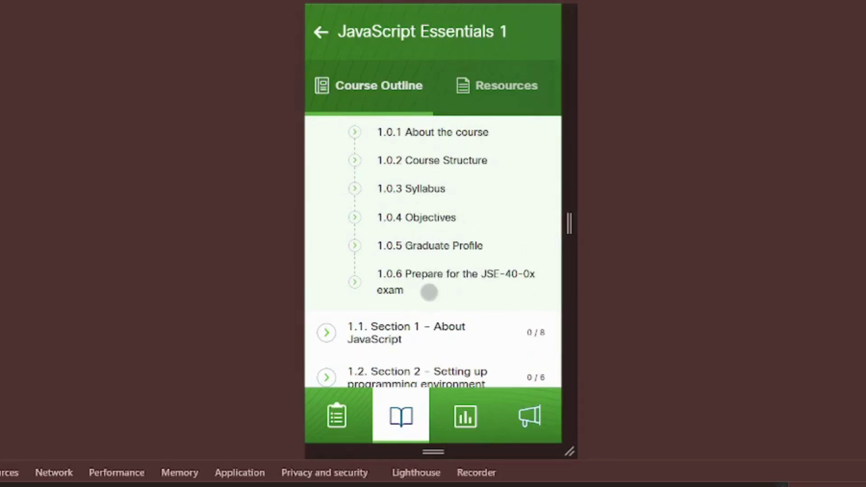
{"action": "scroll", "coordinate": [429, 292], "scroll_direction": "up", "scroll_amount": 5}
{"action": "scroll", "coordinate": [395, 295], "scroll_direction": "down", "scroll_amount": 1}
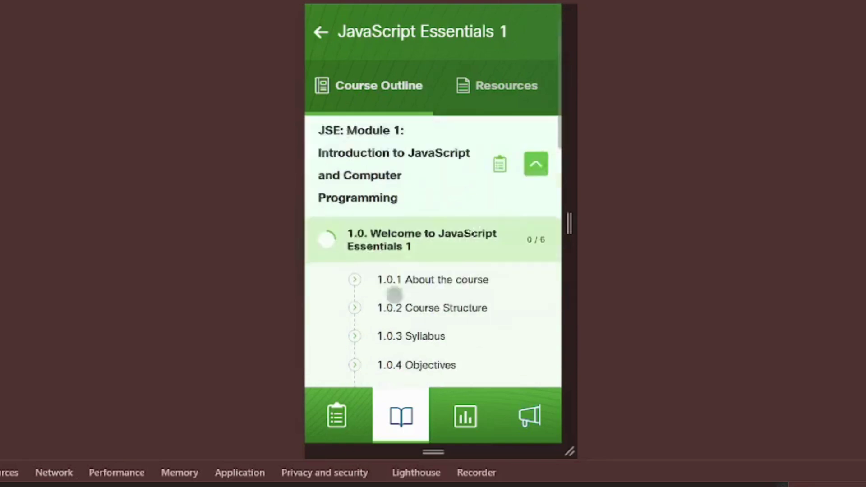
{"action": "scroll", "coordinate": [441, 275], "scroll_direction": "down", "scroll_amount": 5}
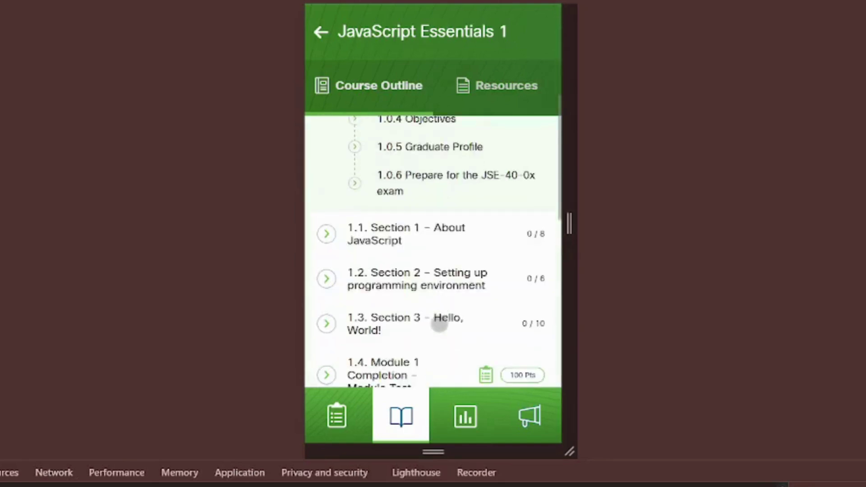
{"action": "scroll", "coordinate": [439, 324], "scroll_direction": "down", "scroll_amount": 15}
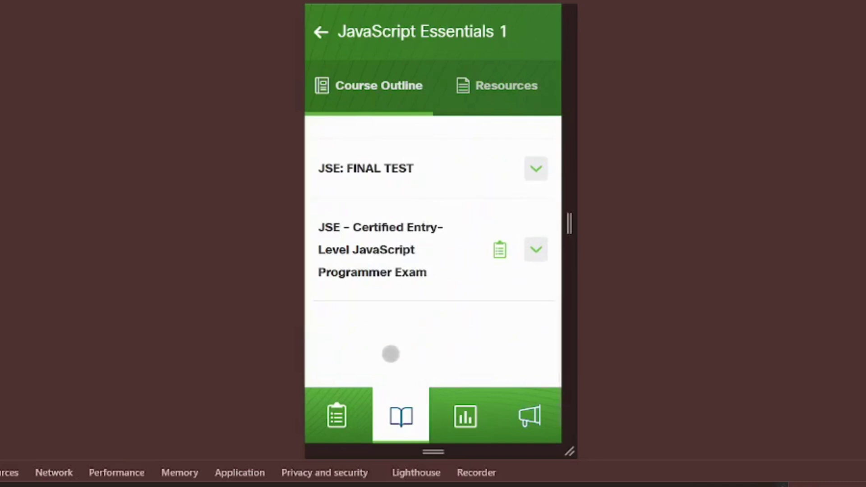
{"action": "scroll", "coordinate": [391, 354], "scroll_direction": "up", "scroll_amount": 20}
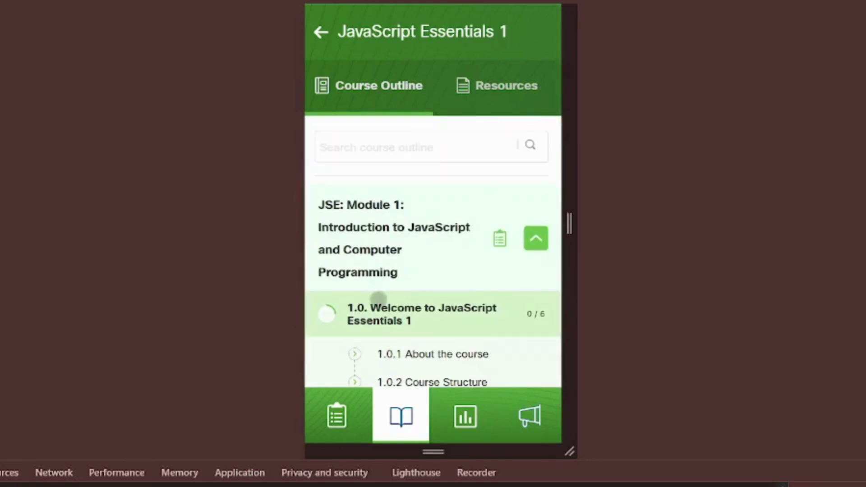